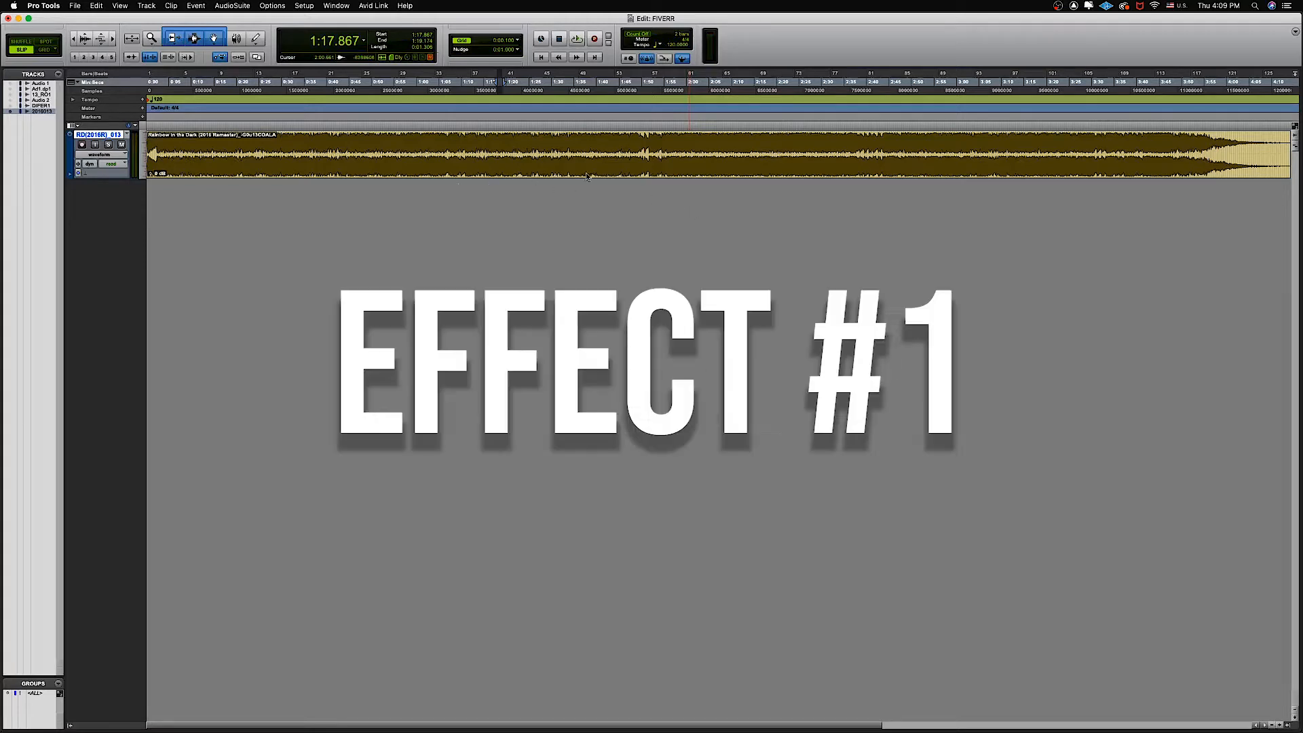
# Delete the song's tail from about 3:58.6 to the end of the clip
pyautogui.doubleClick(607, 152)
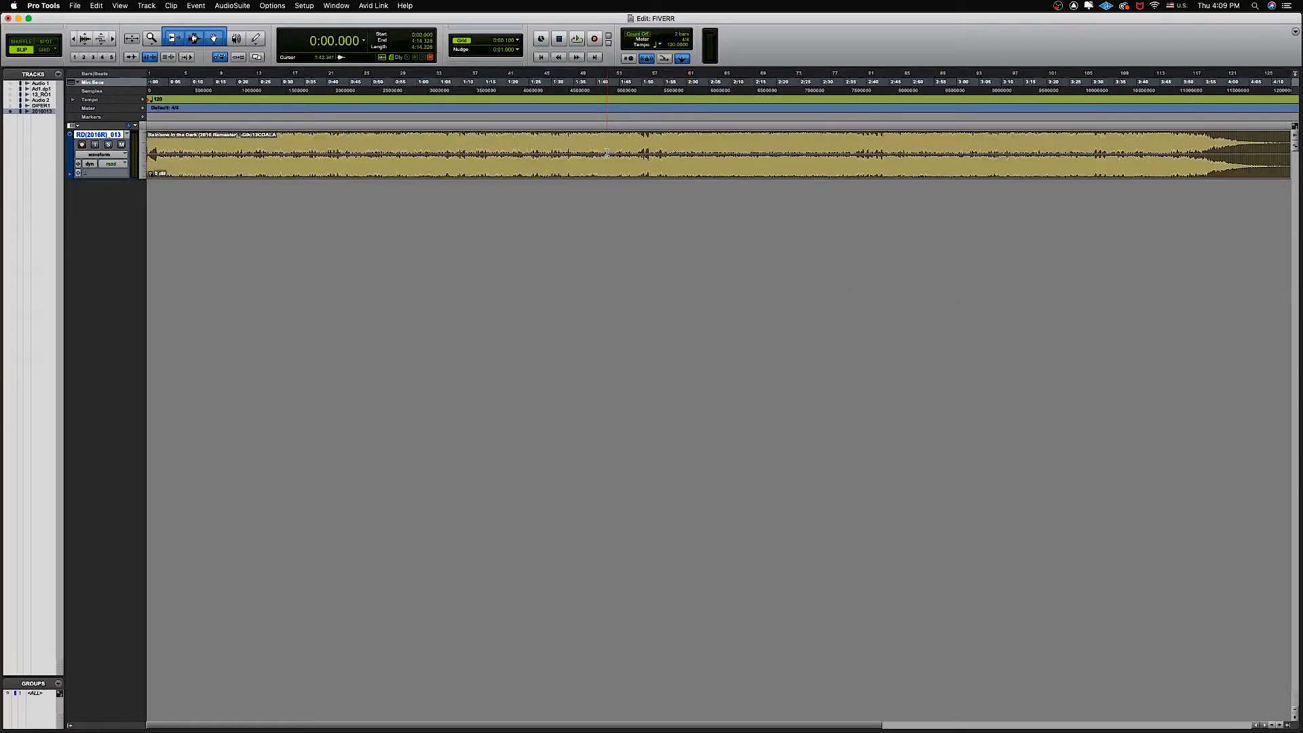
pyautogui.click(615, 151)
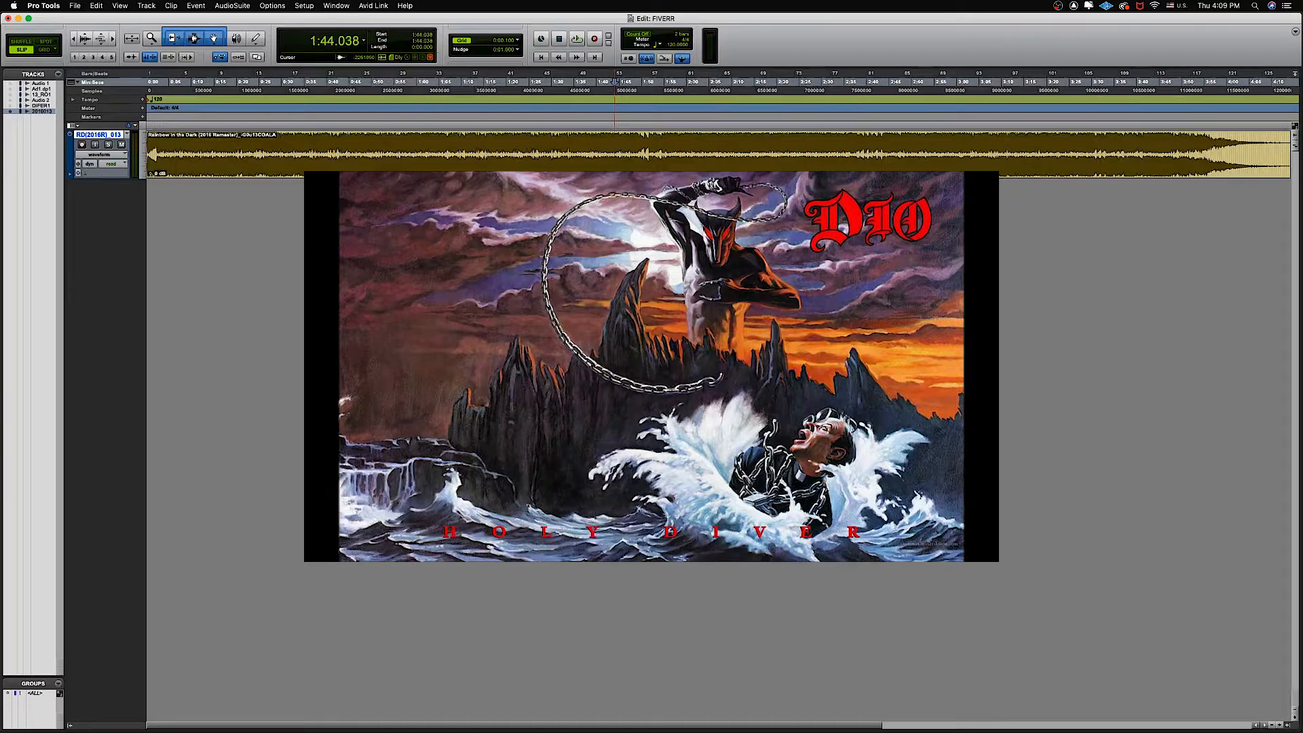
pyautogui.hscroll(10, 681, 373)
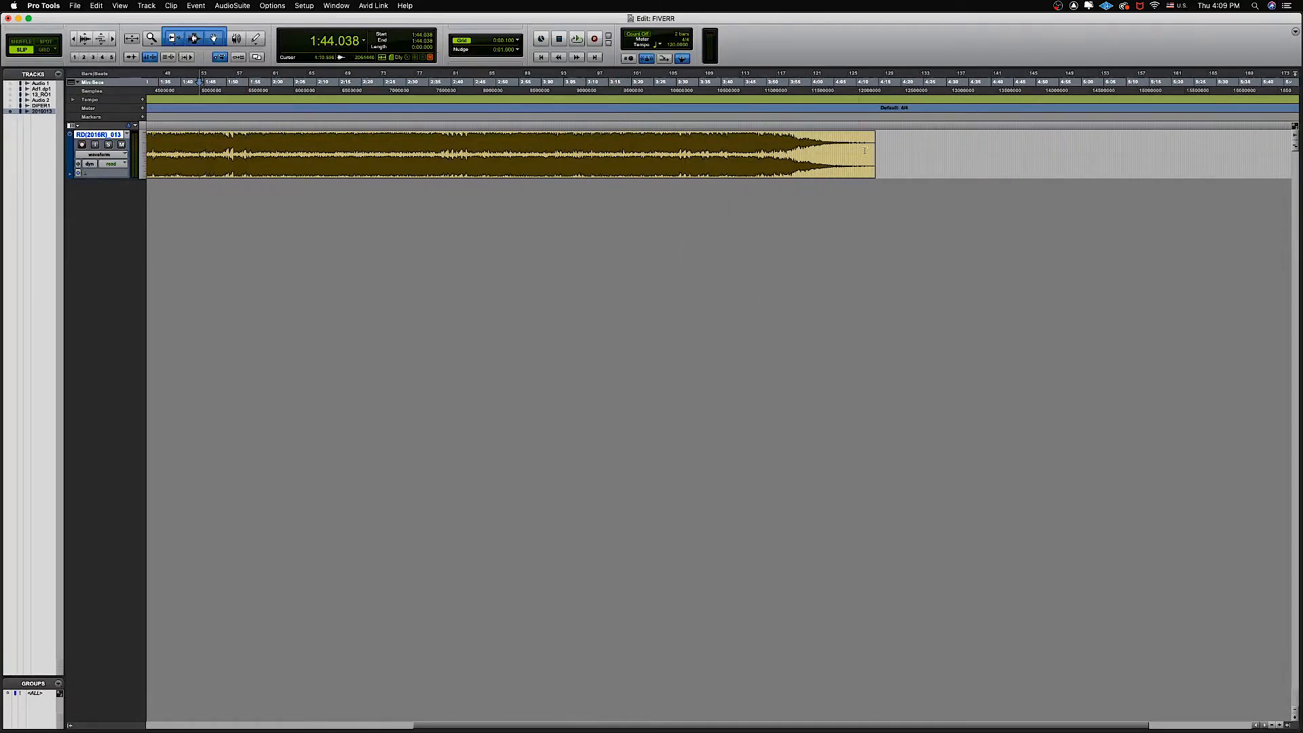
pyautogui.click(773, 150)
pyautogui.press('super+bracketright')
pyautogui.press('super+bracketright')
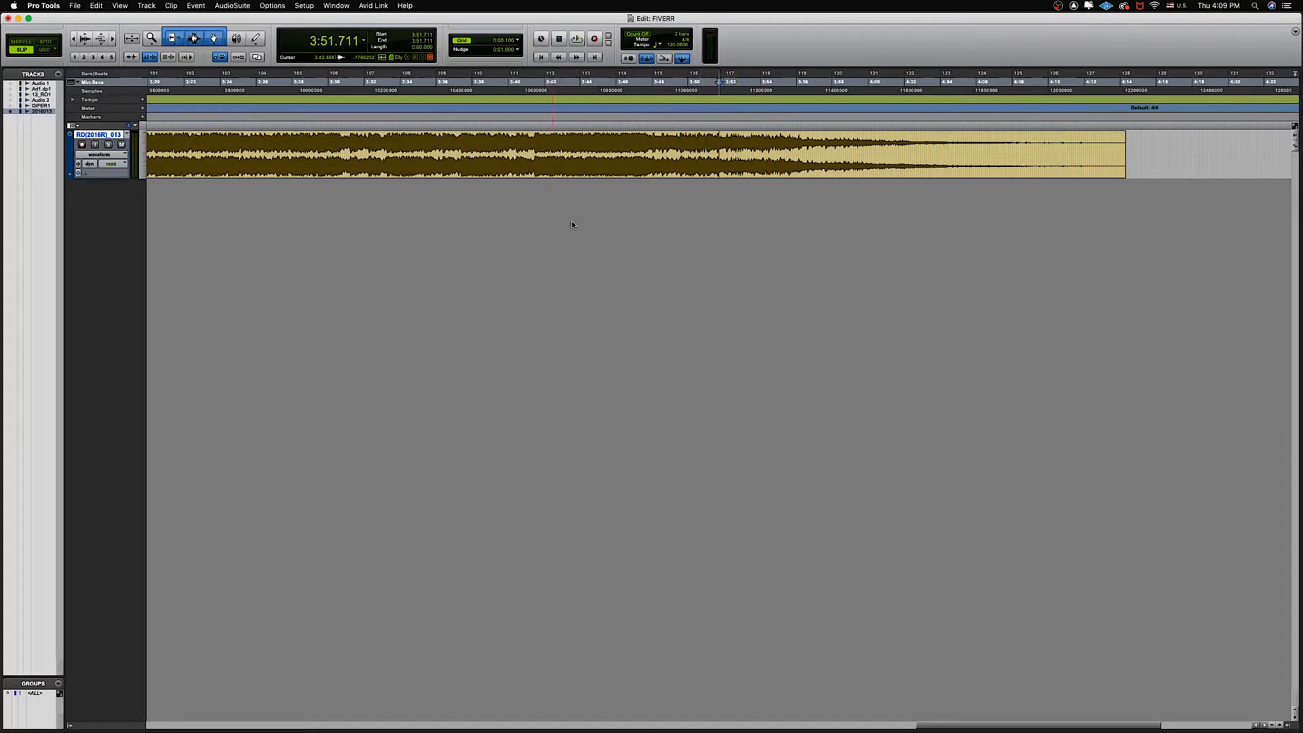
pyautogui.click(941, 152)
pyautogui.moveTo(843, 142); pyautogui.dragTo(1154, 166)
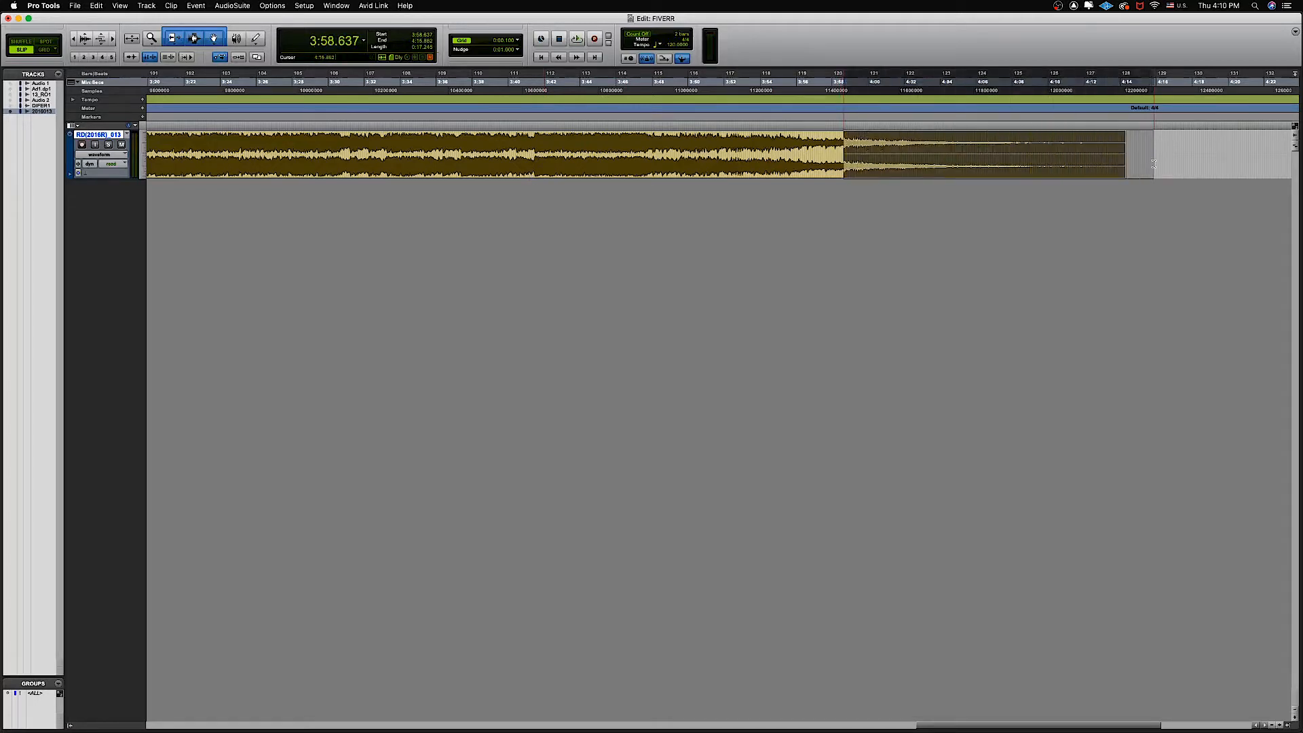
pyautogui.press('Delete')
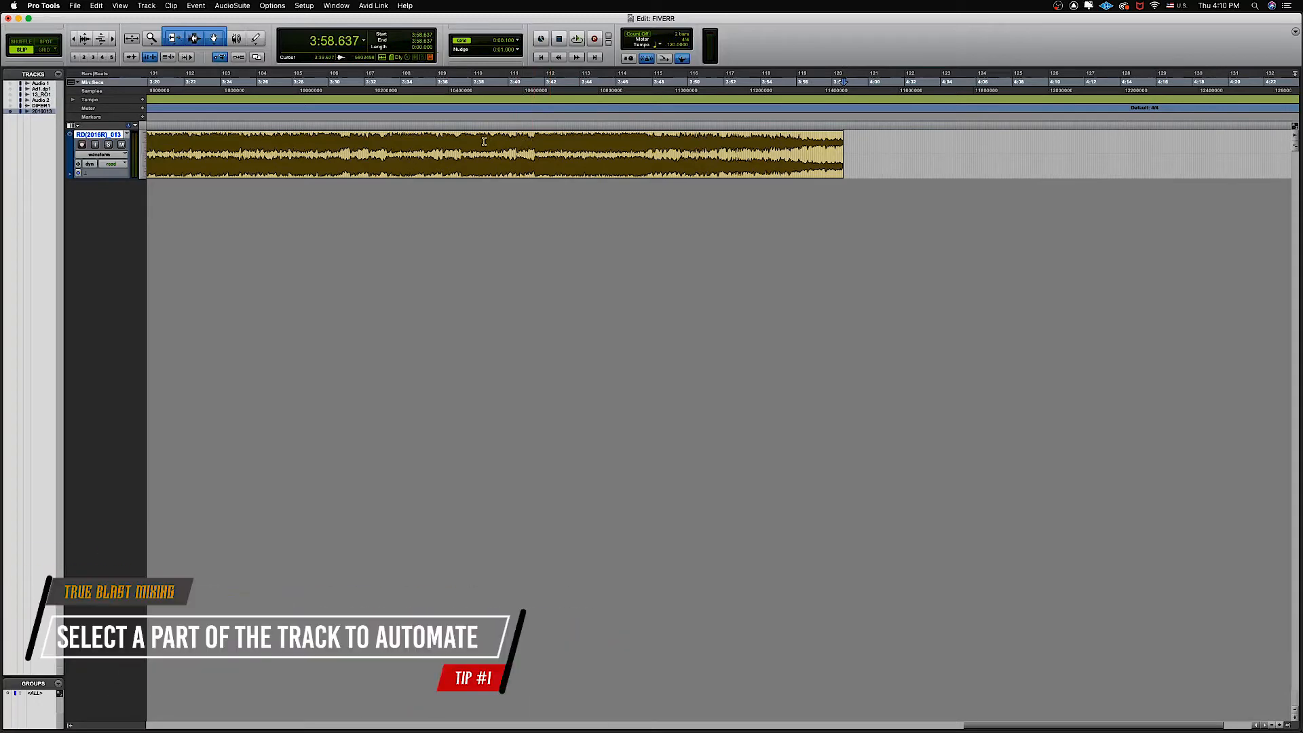
# Play the song's ending from about 3:41.4 to audition the section for the fade
pyautogui.click(533, 142)
pyautogui.press('space')
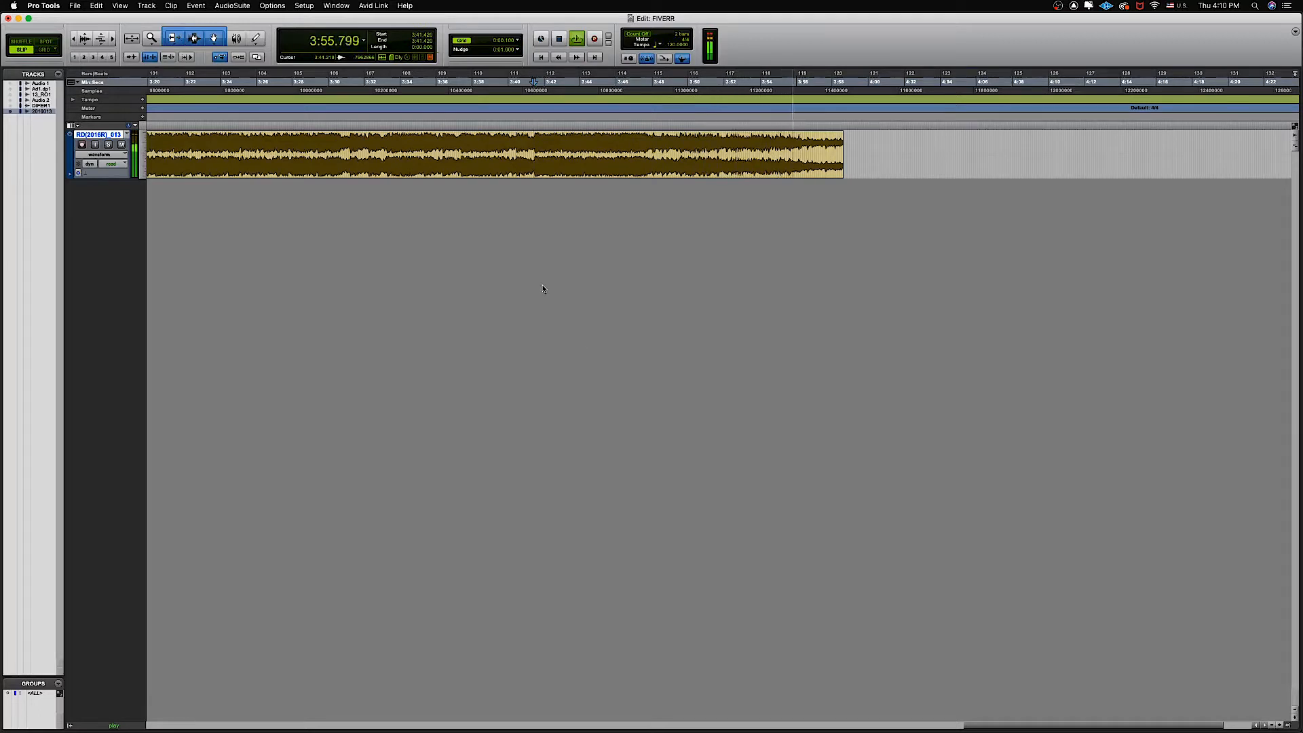
pyautogui.press('space')
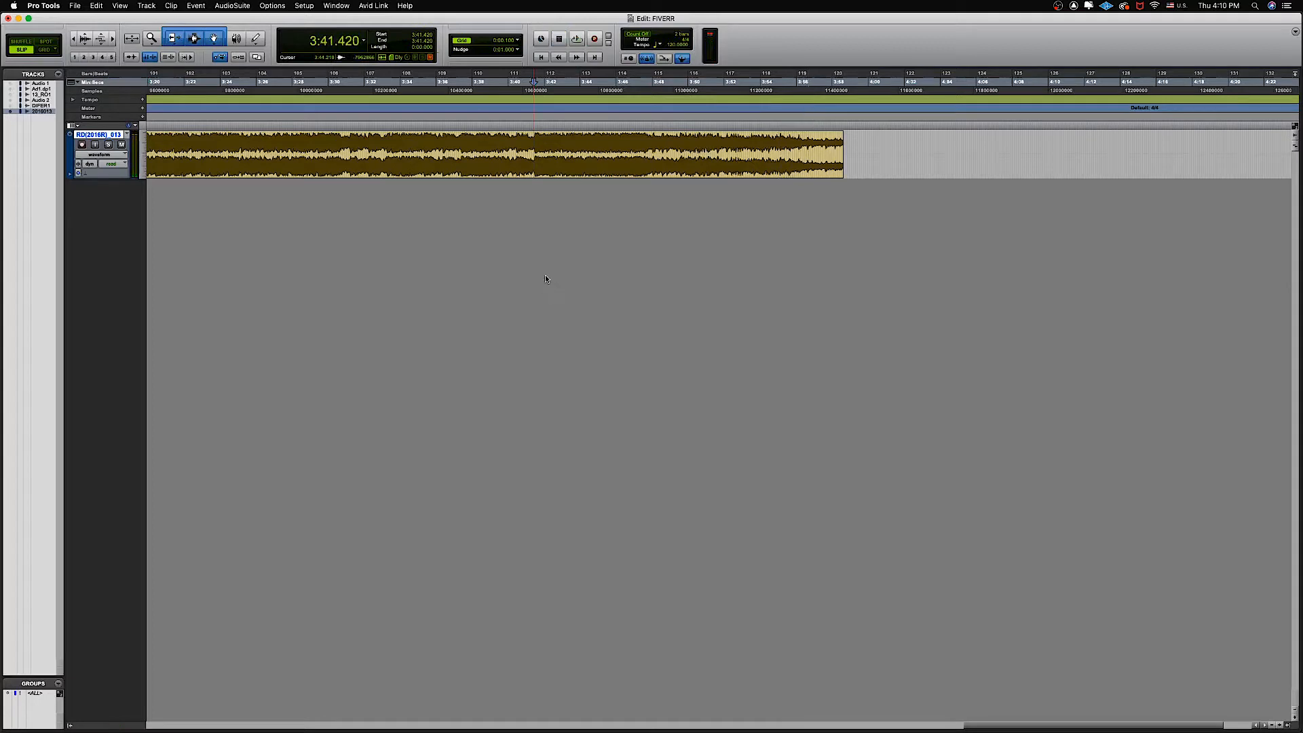
# Create a standard, equal-gain fade-out from about 3:41.4 to the end of the clip
pyautogui.click(532, 146)
pyautogui.click(534, 147)
pyautogui.moveTo(534, 147); pyautogui.dragTo(851, 167)
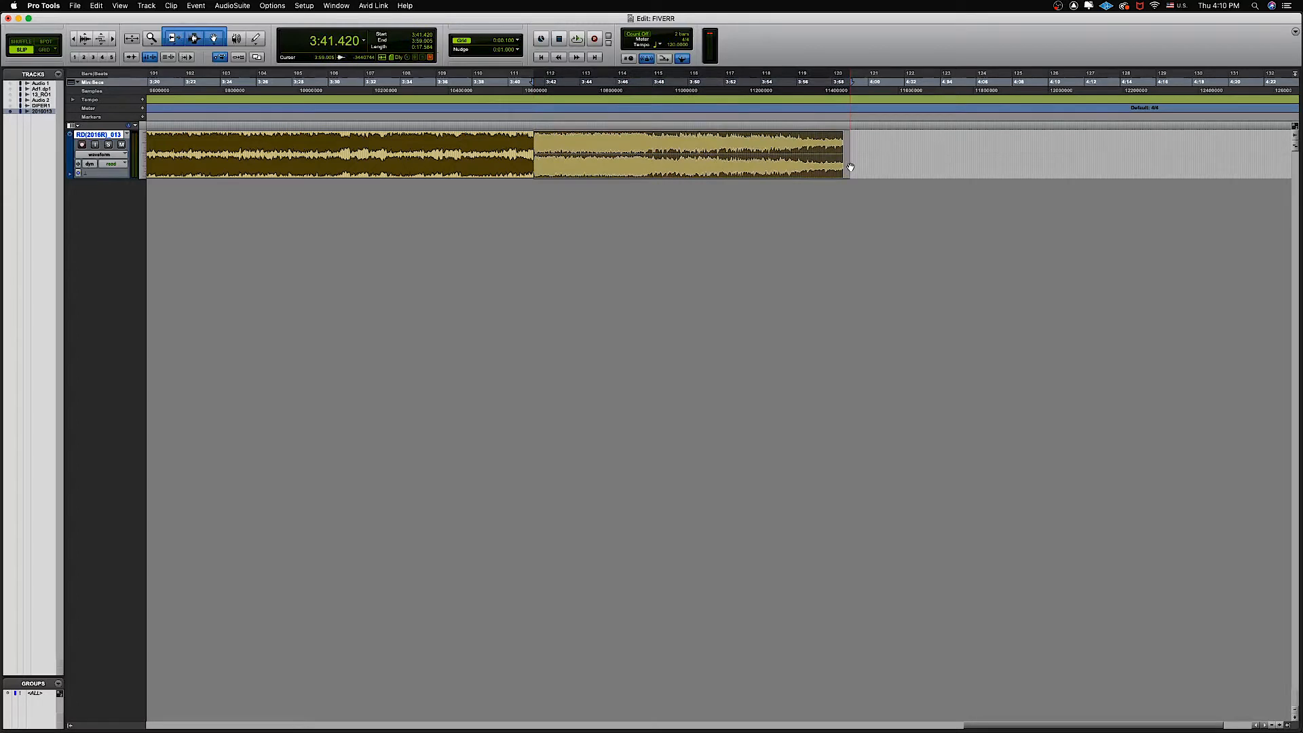
pyautogui.press('super+f')
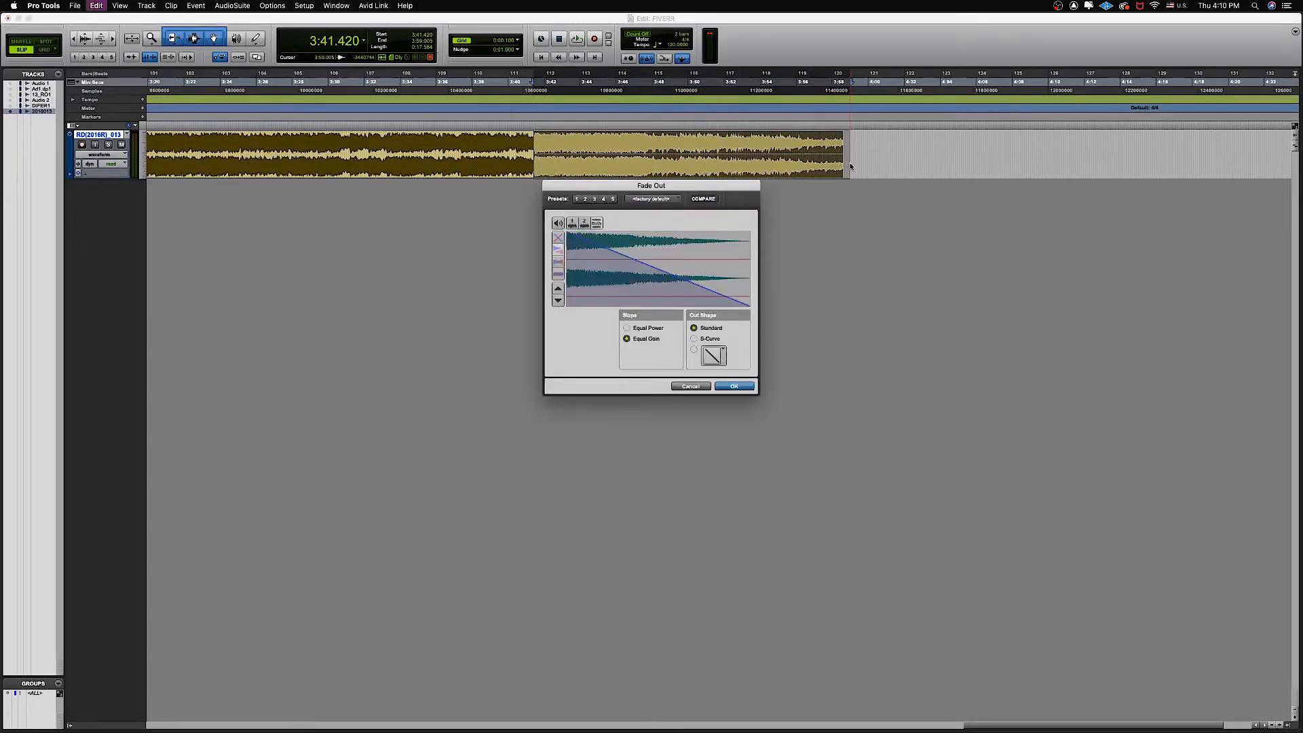
pyautogui.press('Return')
# Insert the stereo RVerb reverb plug-in in the song track's first insert slot from the Mix window
pyautogui.press('super+equal')
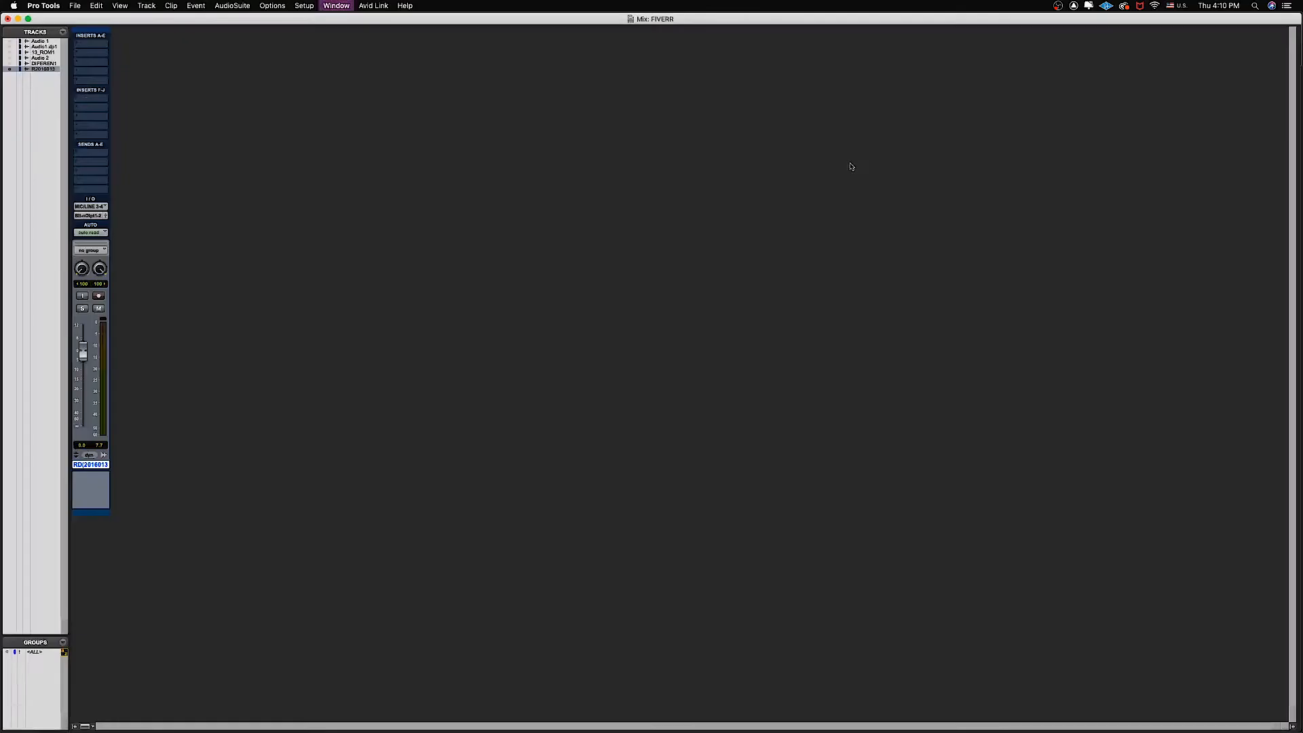
pyautogui.click(78, 45)
pyautogui.moveTo(116, 44)
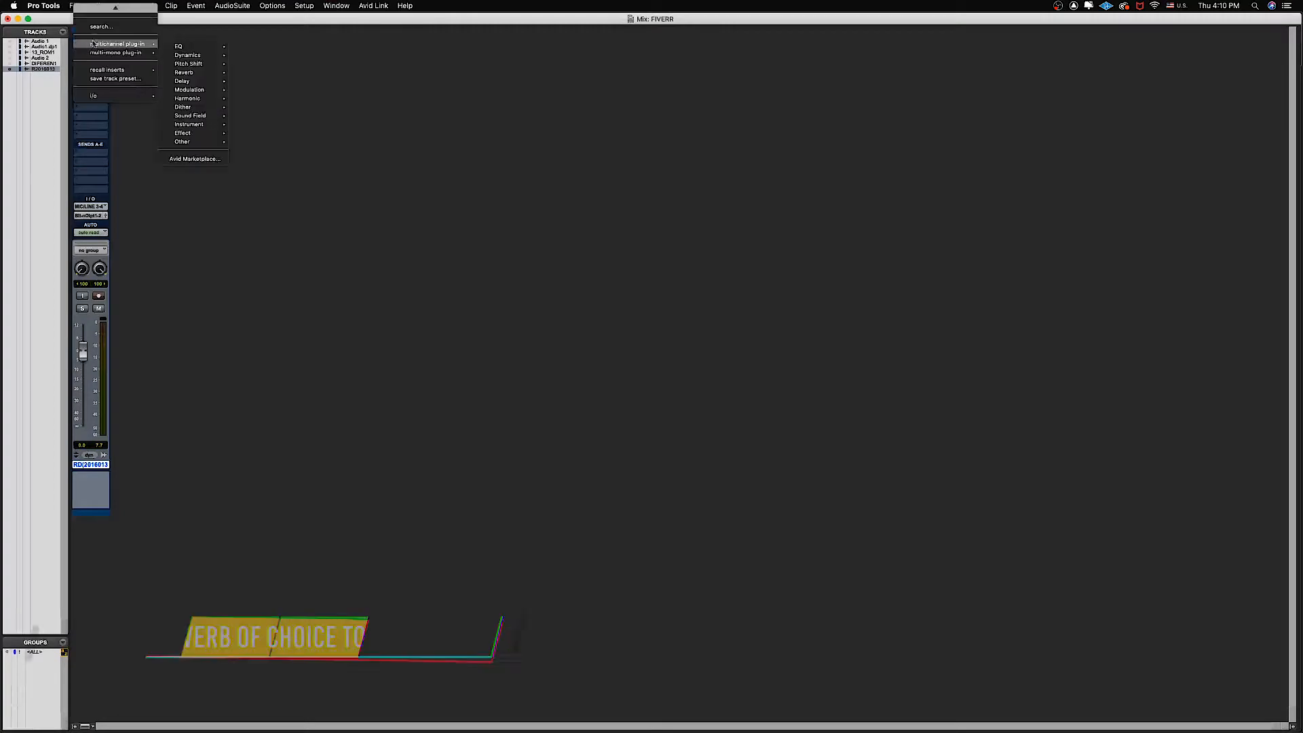
pyautogui.moveTo(197, 72)
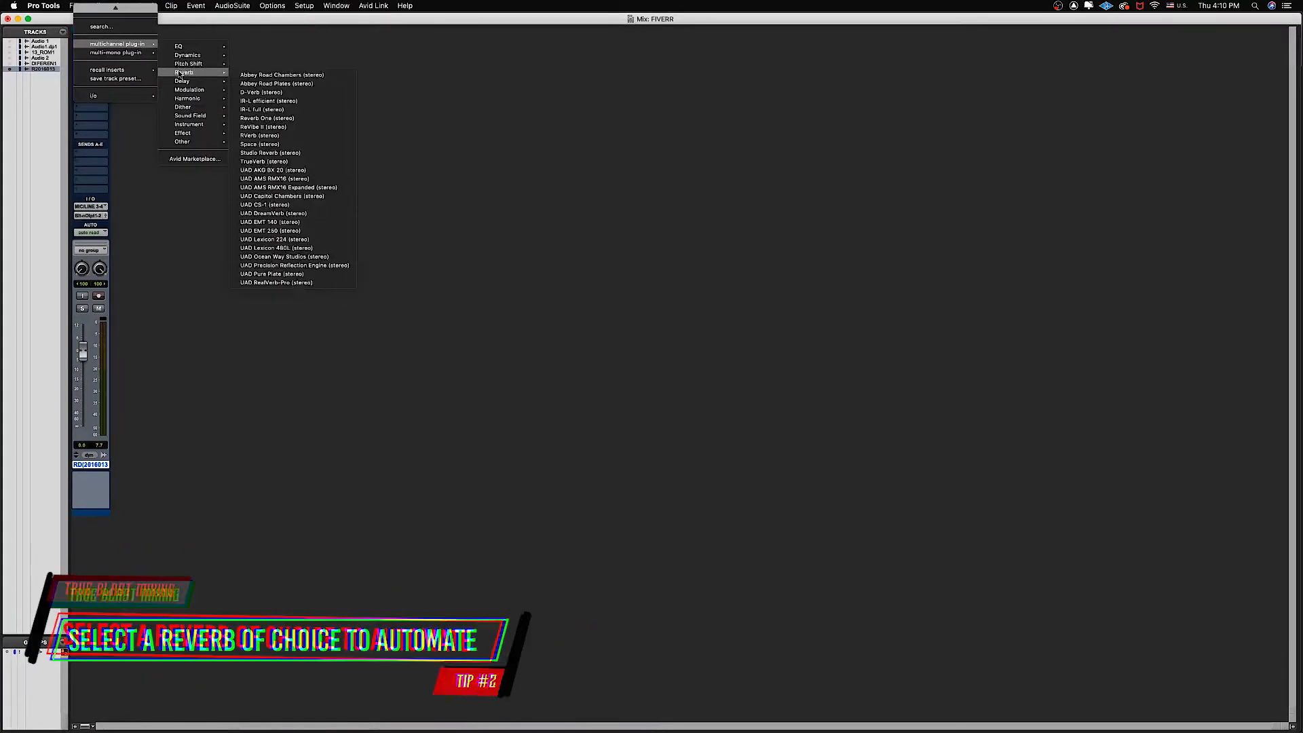
pyautogui.click(261, 136)
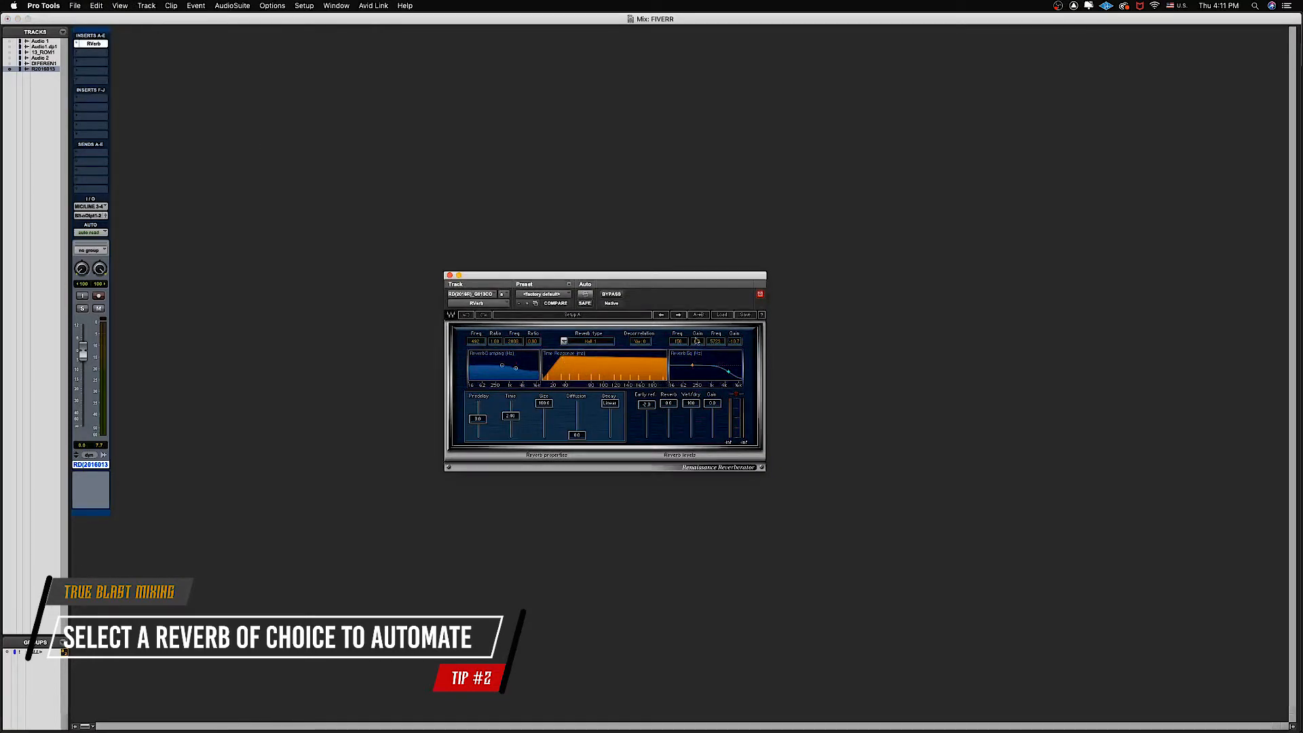
pyautogui.click(364, 378)
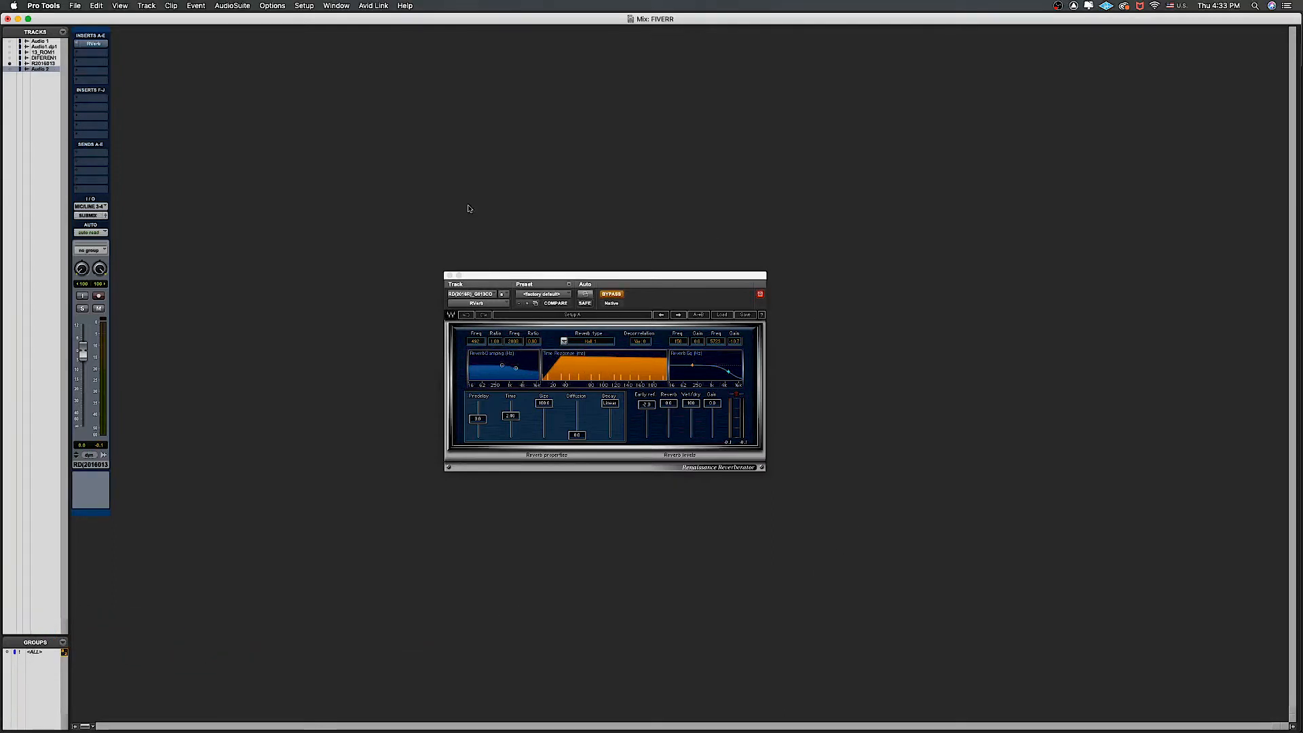
# Return to the Edit window, select the fade-out section and play it
pyautogui.press('super+equal')
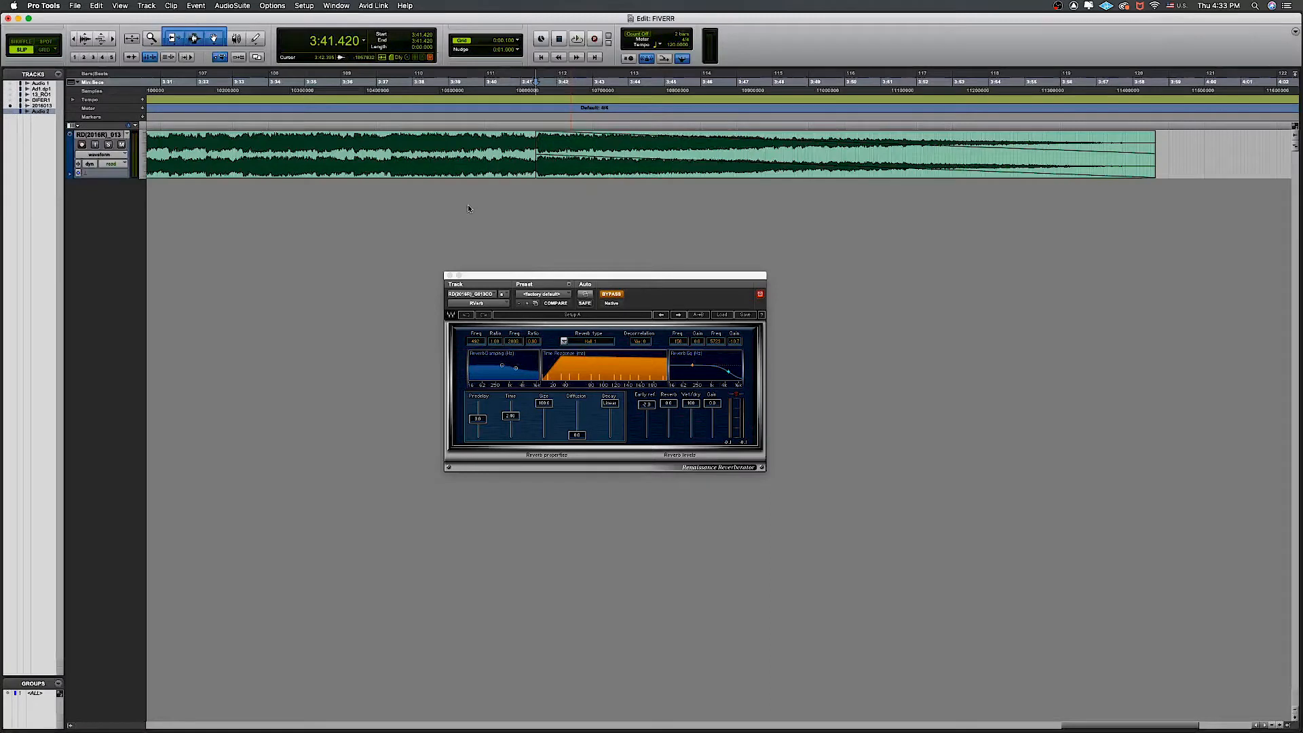
pyautogui.doubleClick(564, 138)
pyautogui.press('space')
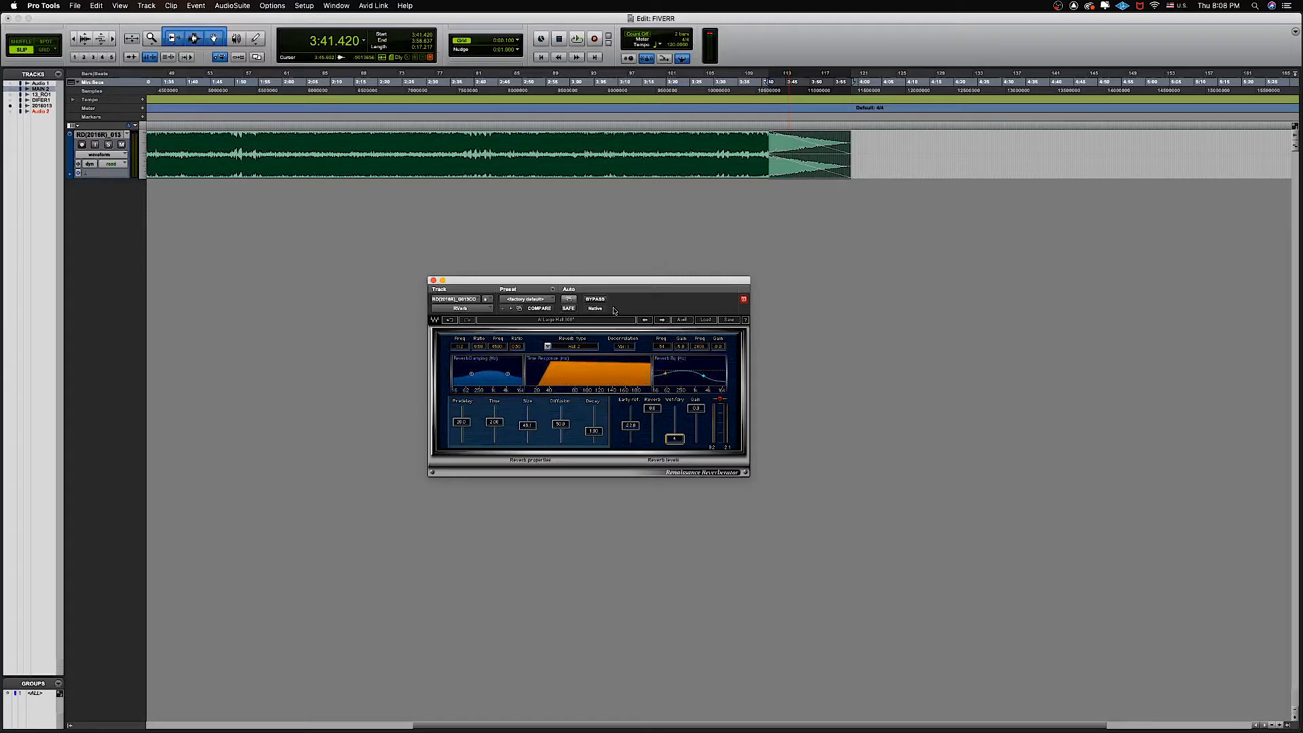
# Enable automation of the RVerb plug-in's Wet-Dry parameter
pyautogui.click(570, 300)
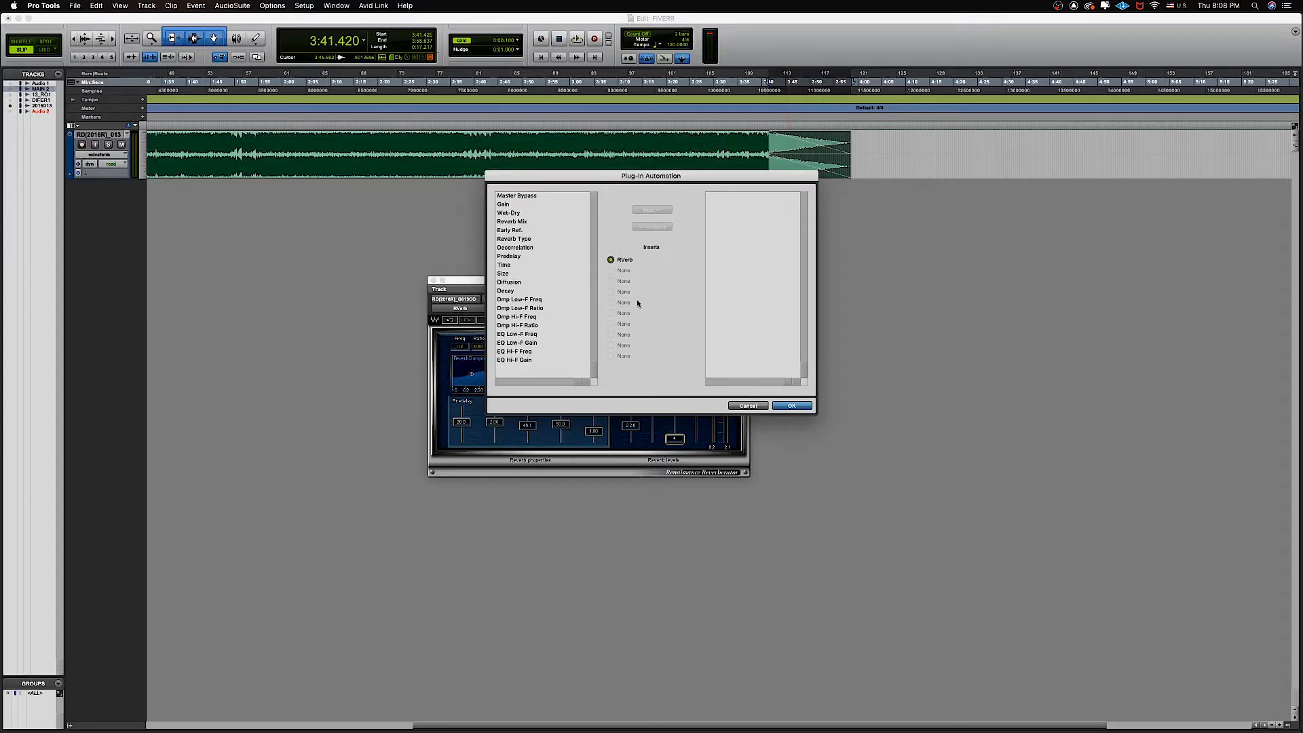
pyautogui.click(511, 214)
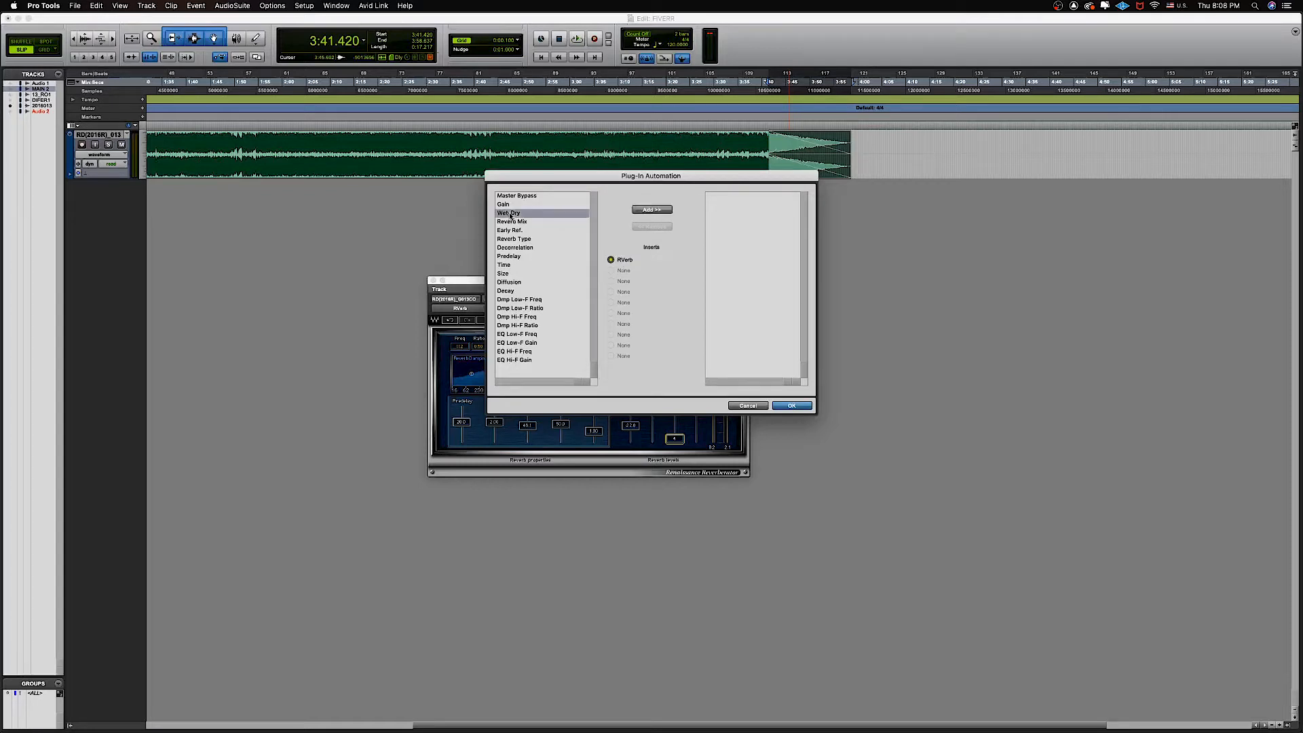
pyautogui.click(651, 208)
pyautogui.click(792, 405)
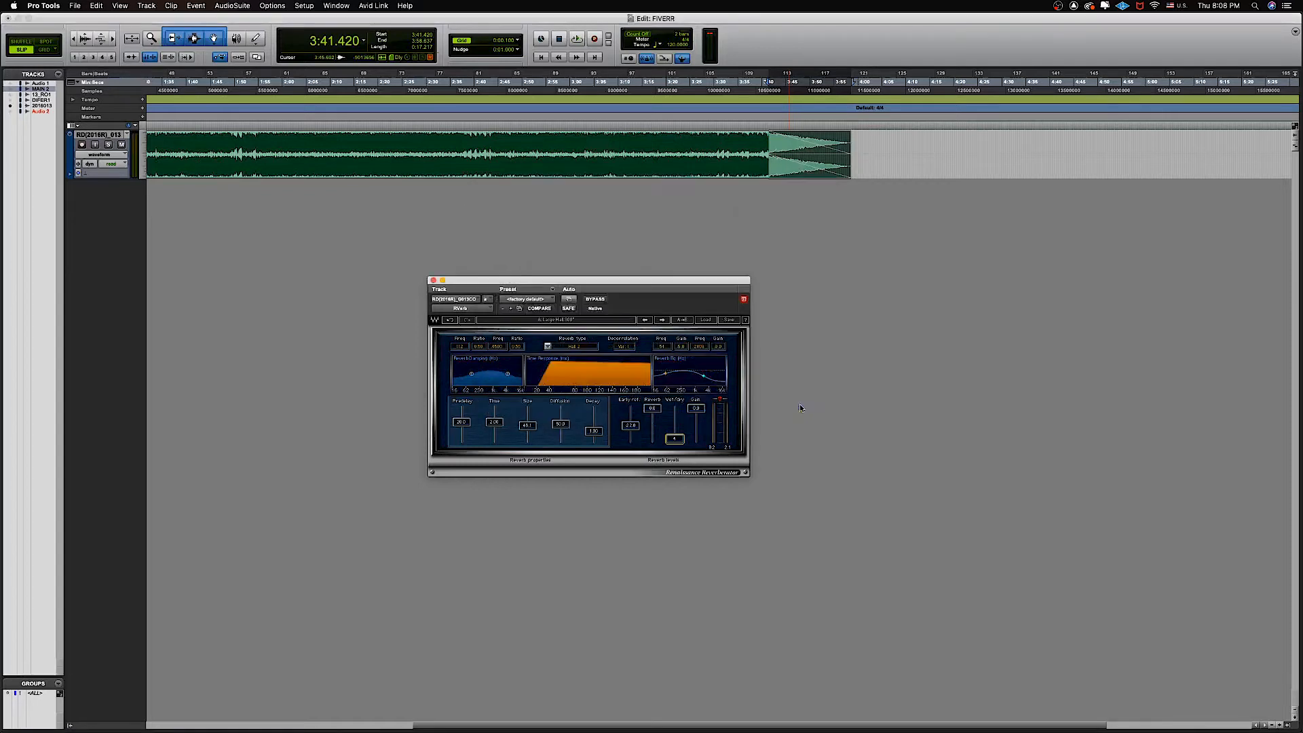
# Set the song track's automation mode to touch and select the fade-out section
pyautogui.click(115, 164)
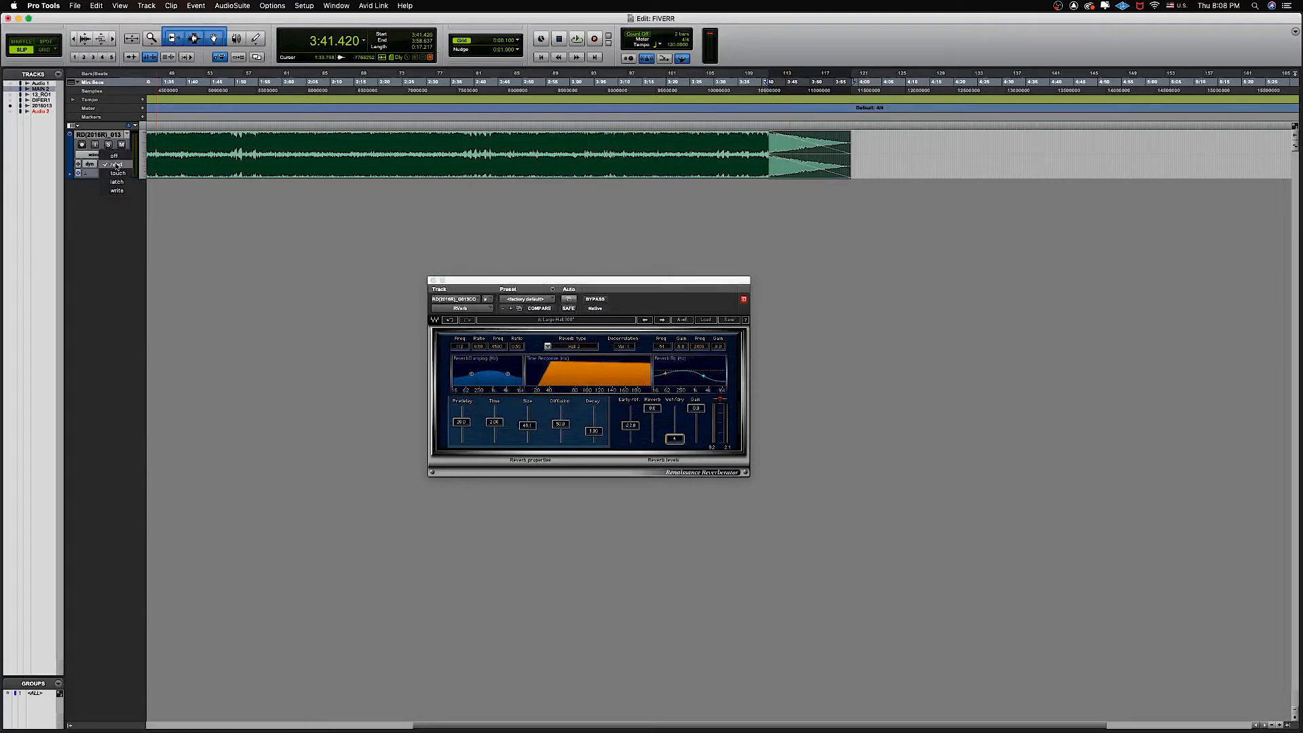
pyautogui.click(117, 173)
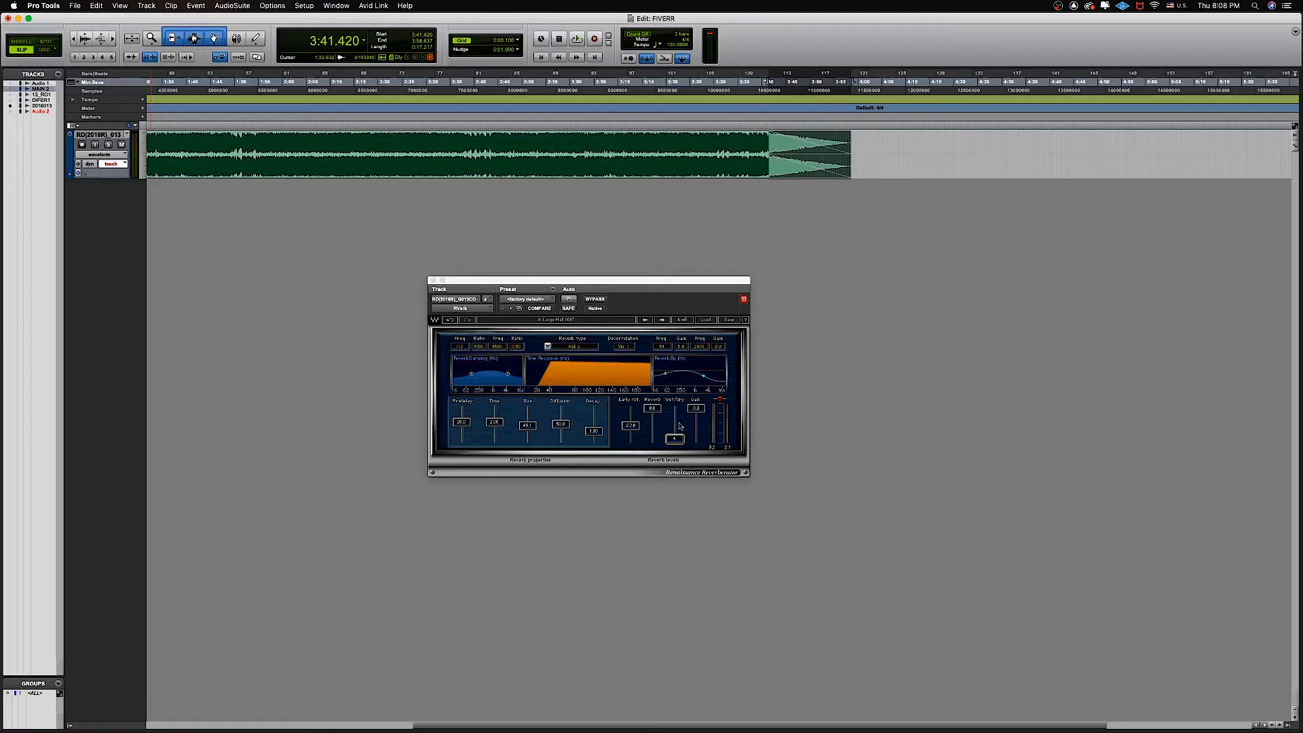
pyautogui.click(796, 140)
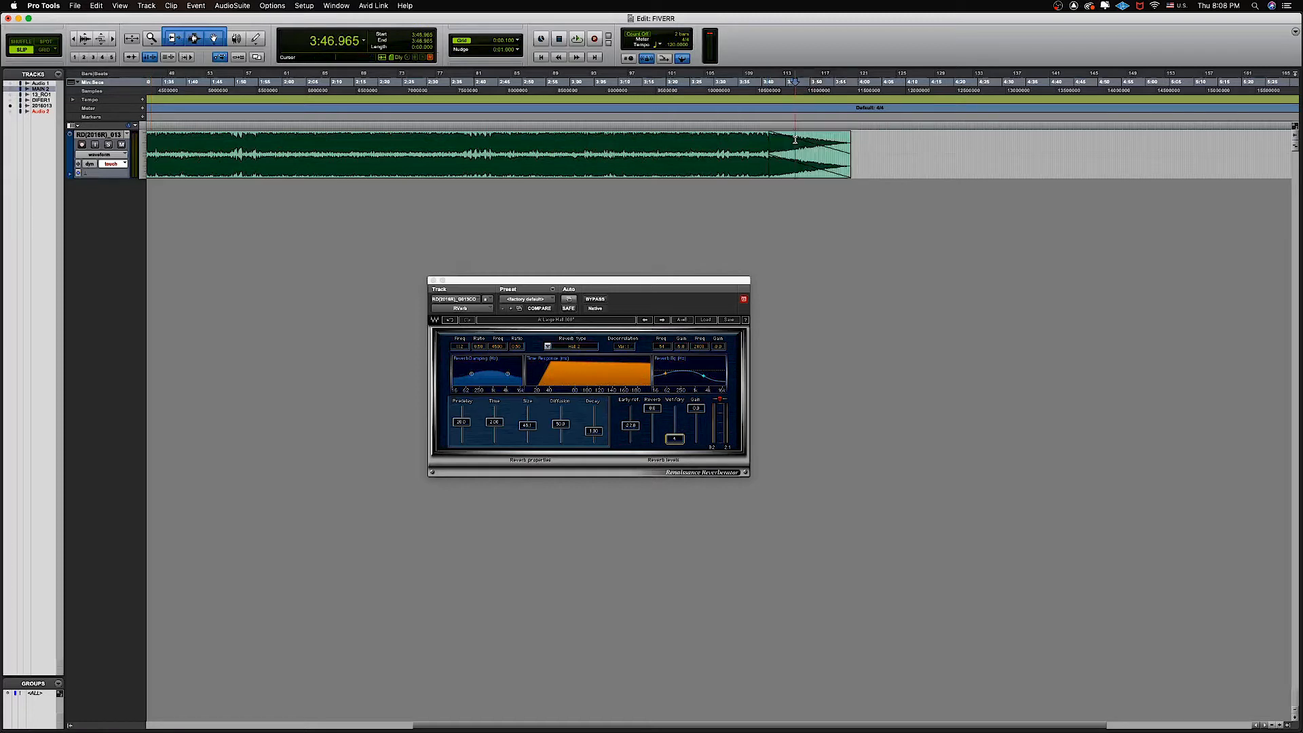
pyautogui.doubleClick(795, 140)
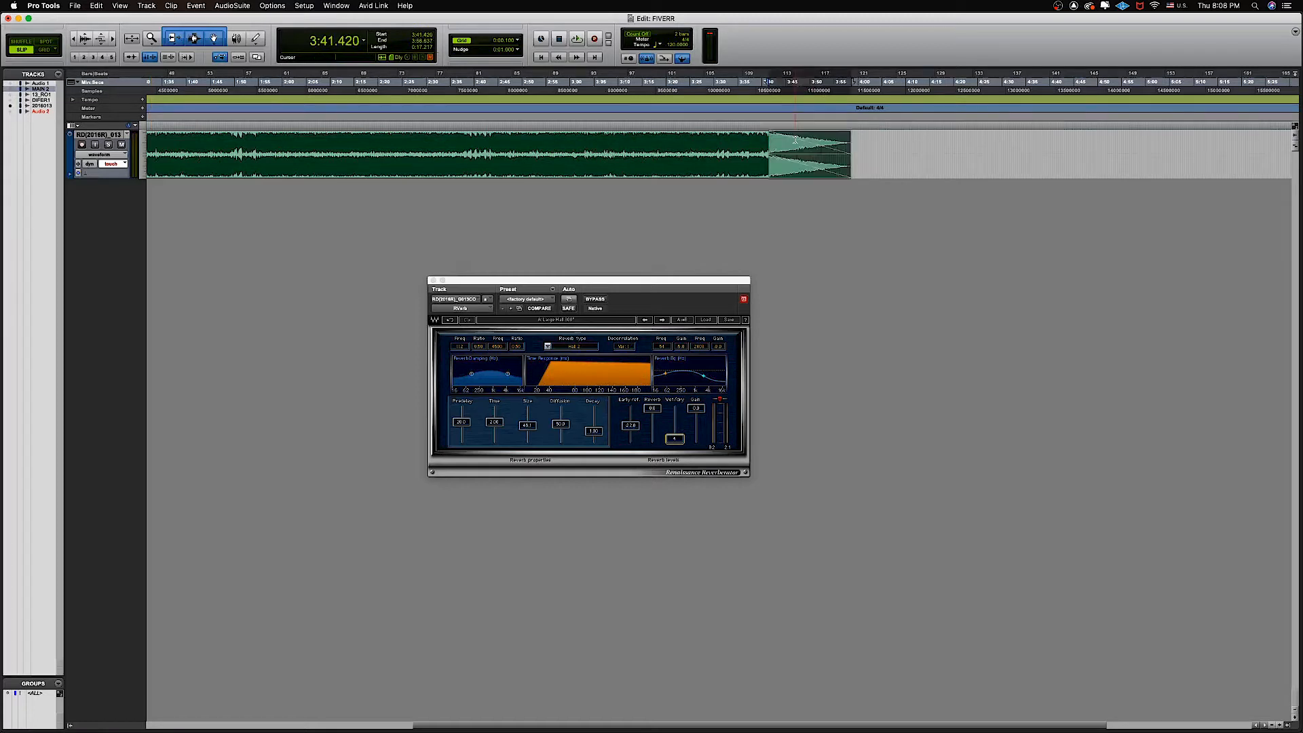
# Record Wet-Dry automation over the fade-out by gradually raising the RVerb Wet/Dry level during playback from 3:41.420
pyautogui.click(677, 448)
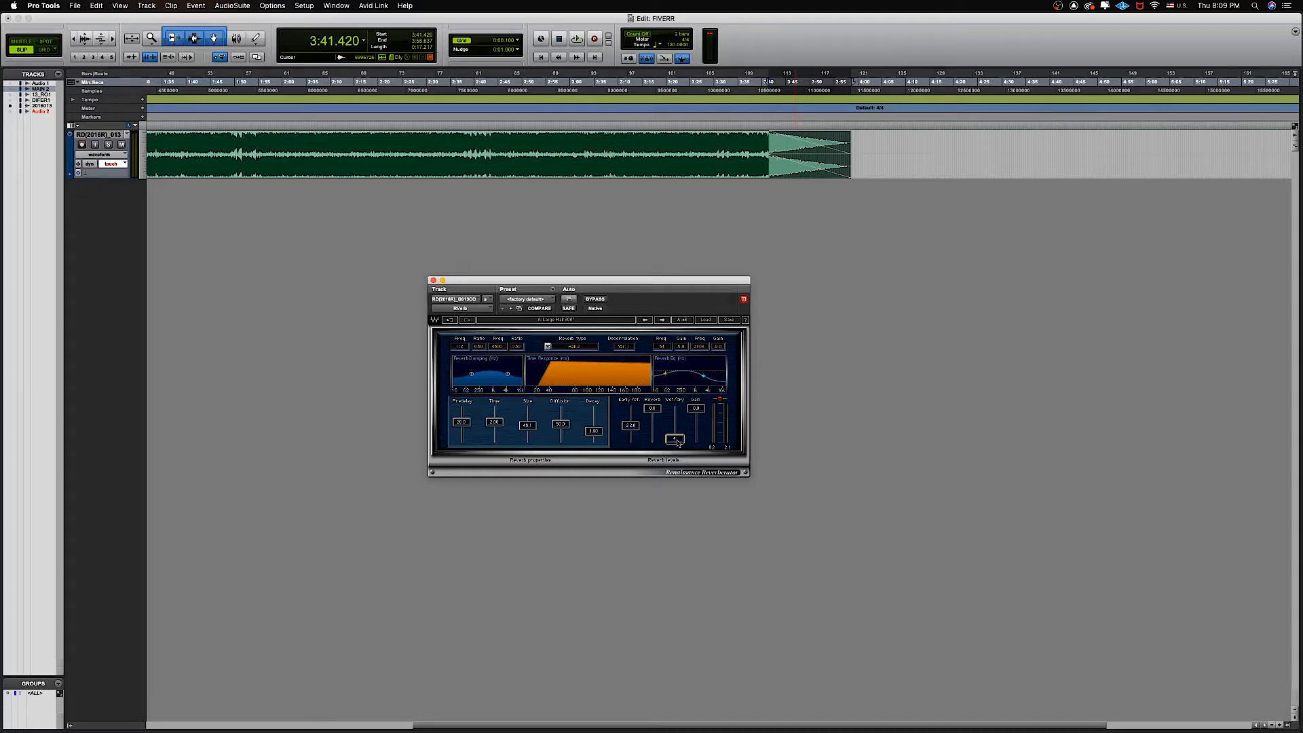
pyautogui.click(569, 299)
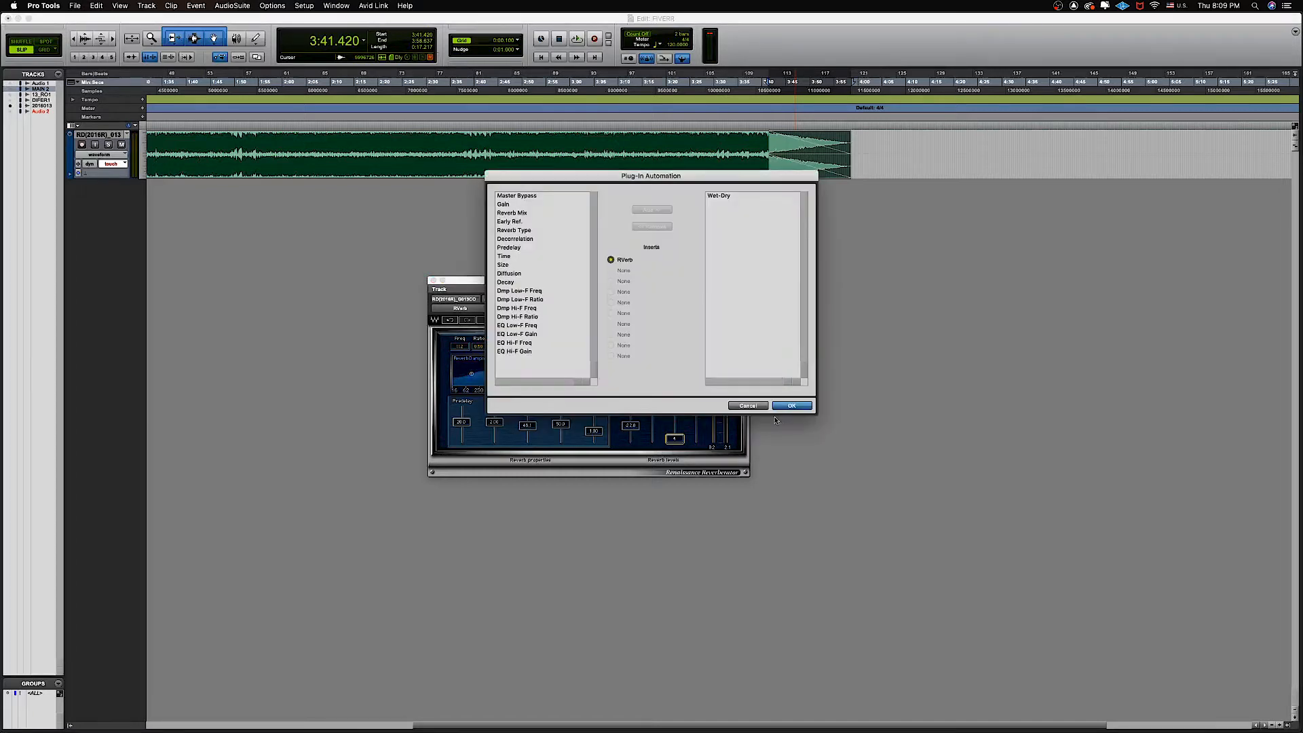
pyautogui.click(757, 406)
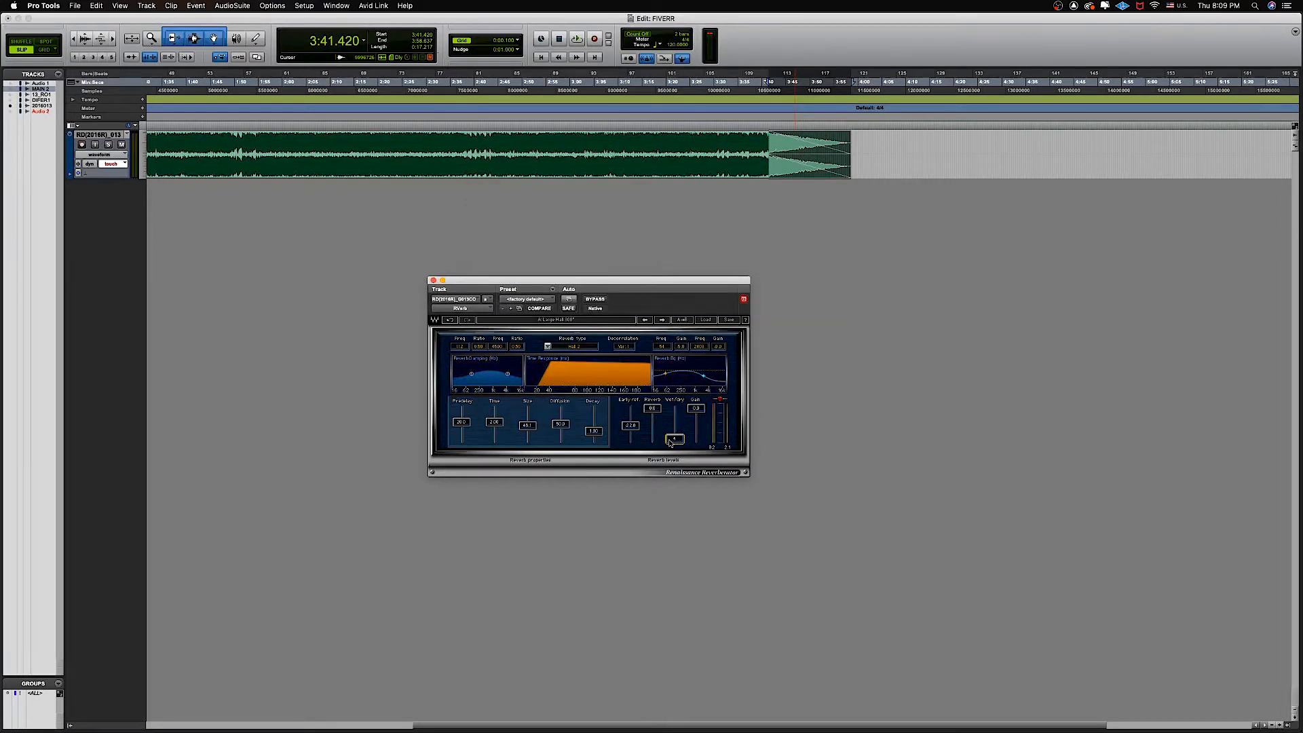
pyautogui.press('space')
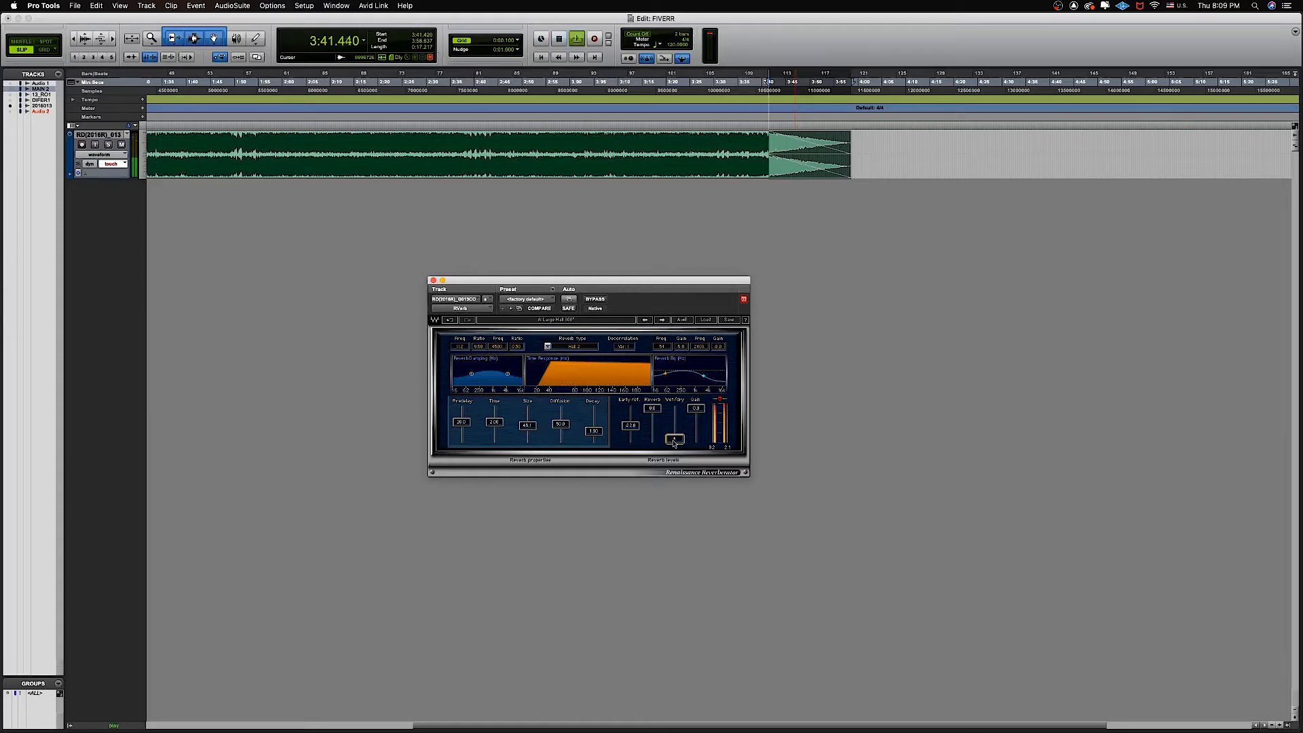
pyautogui.moveTo(674, 438); pyautogui.dragTo(675, 407)
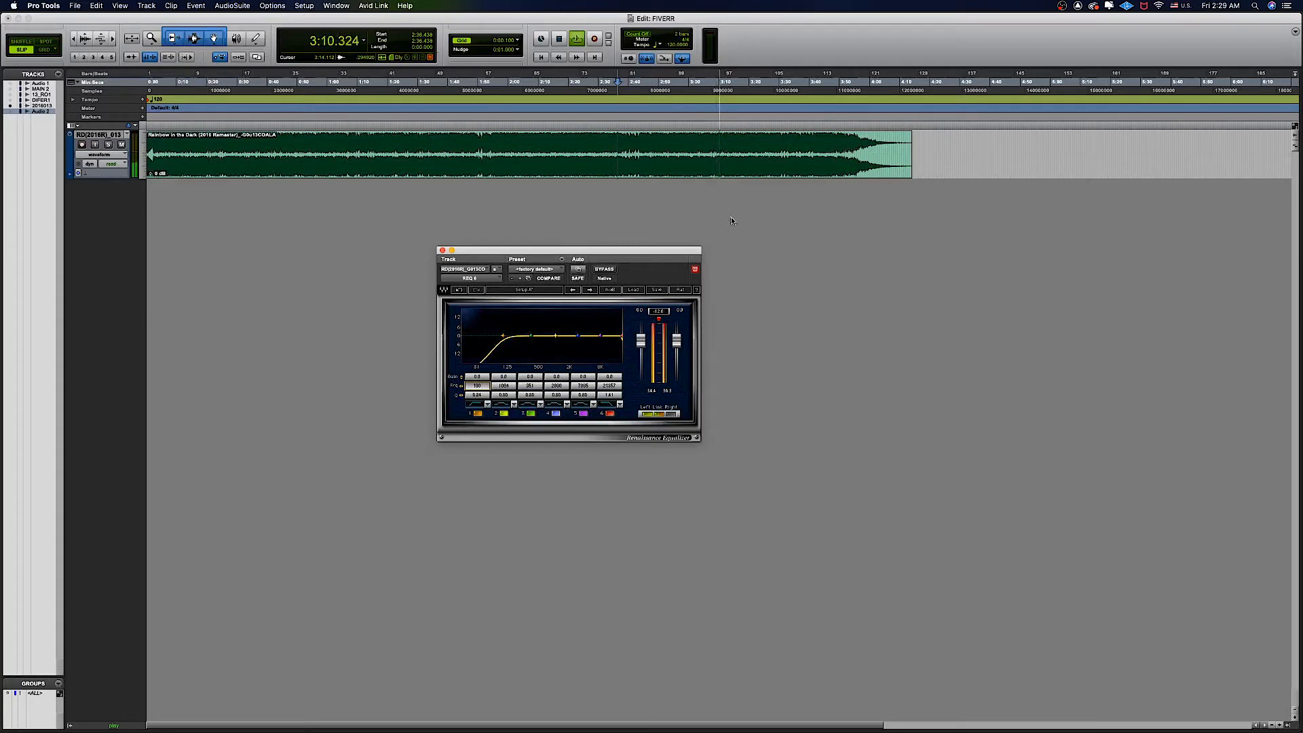
# Stop playback and enable automation of the REQ 6 equalizer's Band6 Frq parameter
pyautogui.press('space')
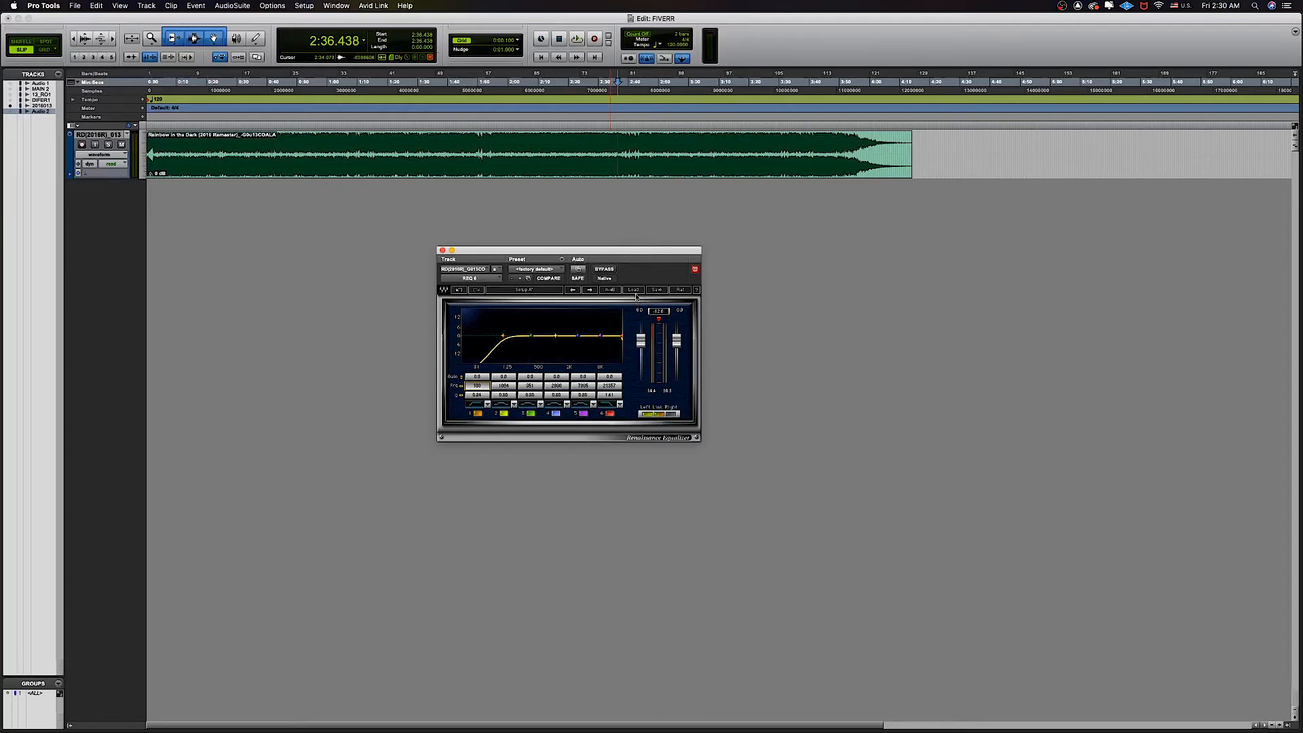
pyautogui.click(578, 272)
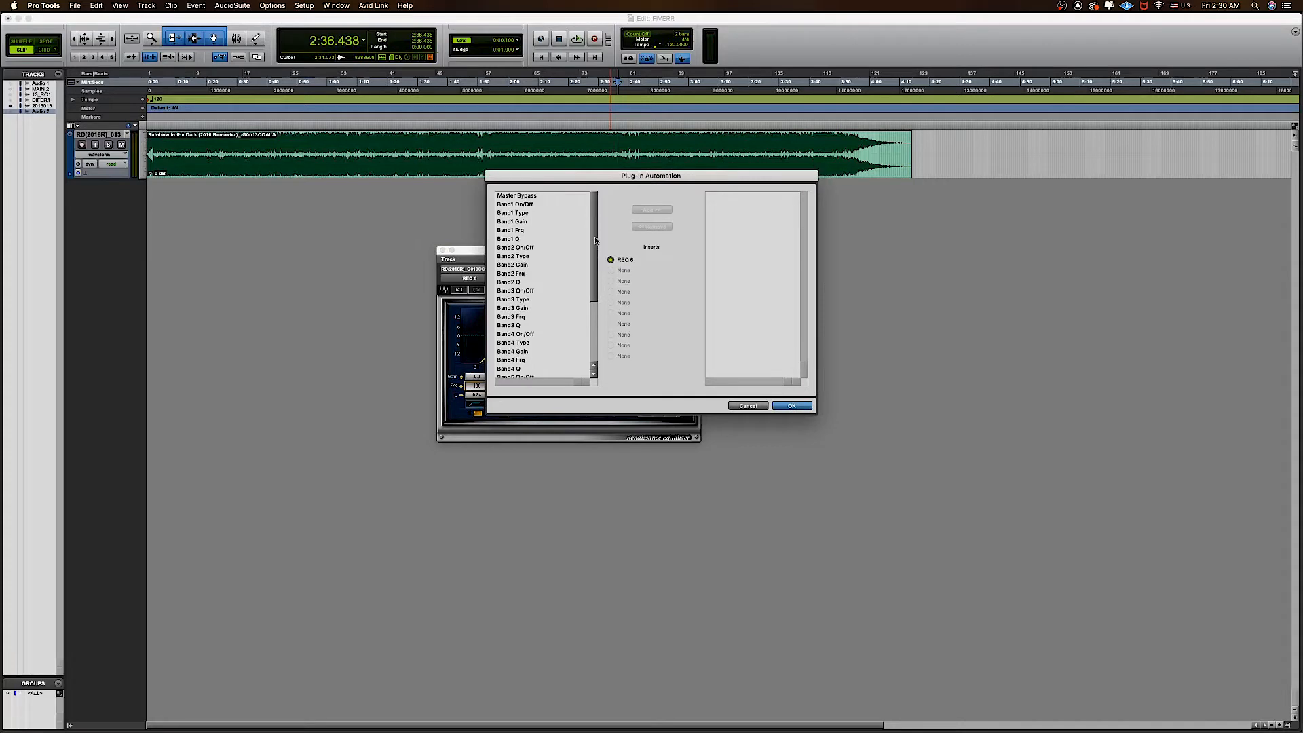
pyautogui.moveTo(595, 237); pyautogui.dragTo(596, 341)
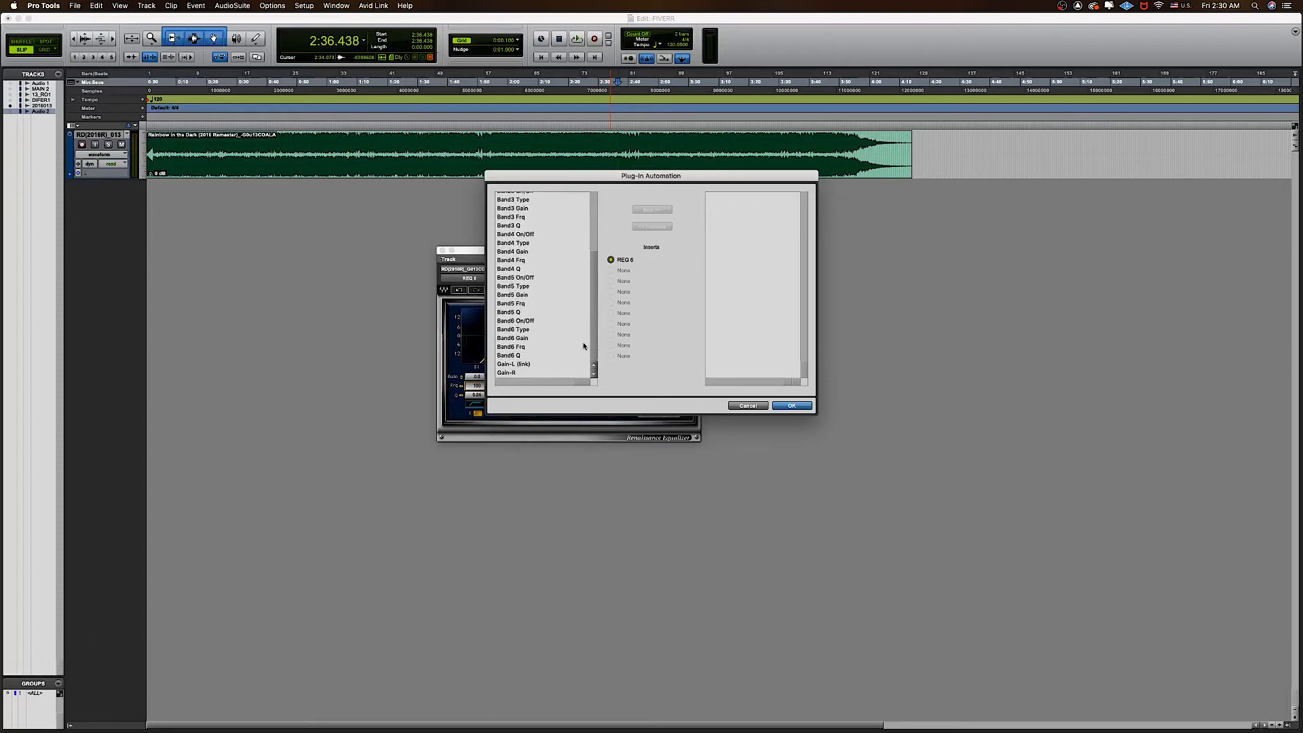
pyautogui.click(513, 348)
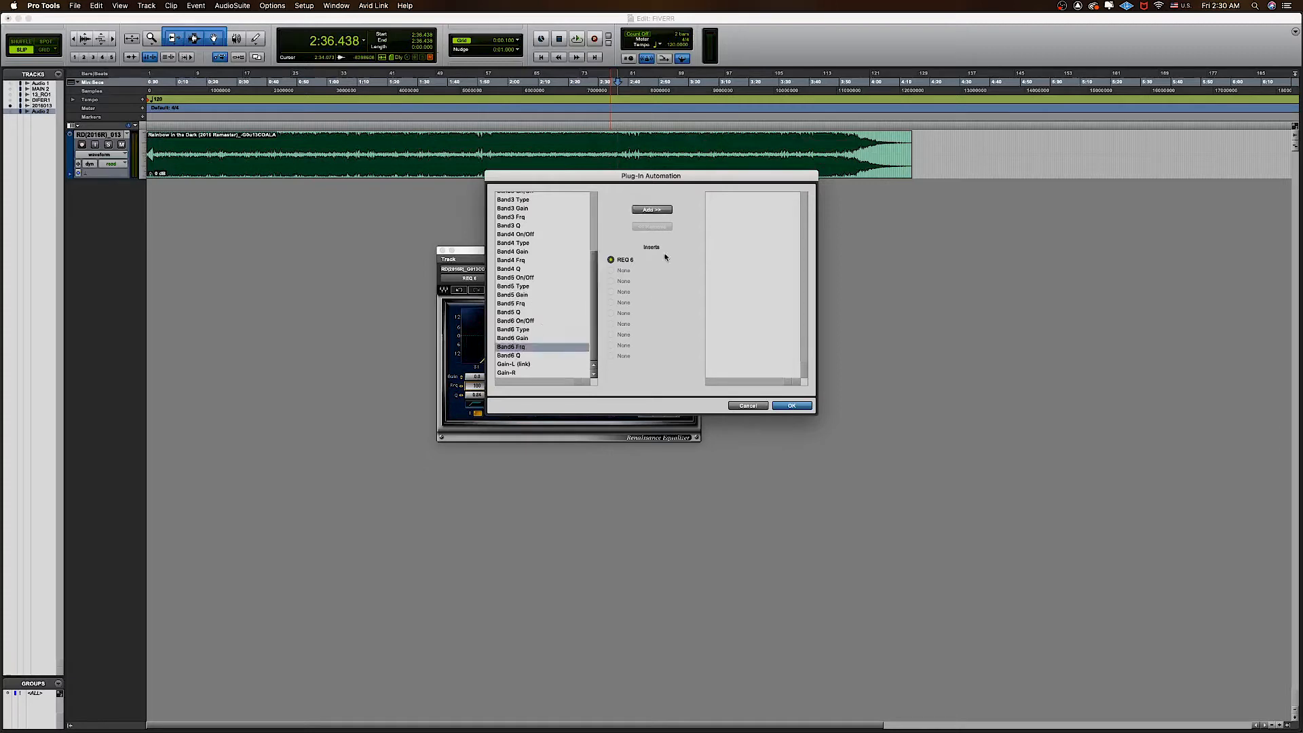
pyautogui.click(662, 212)
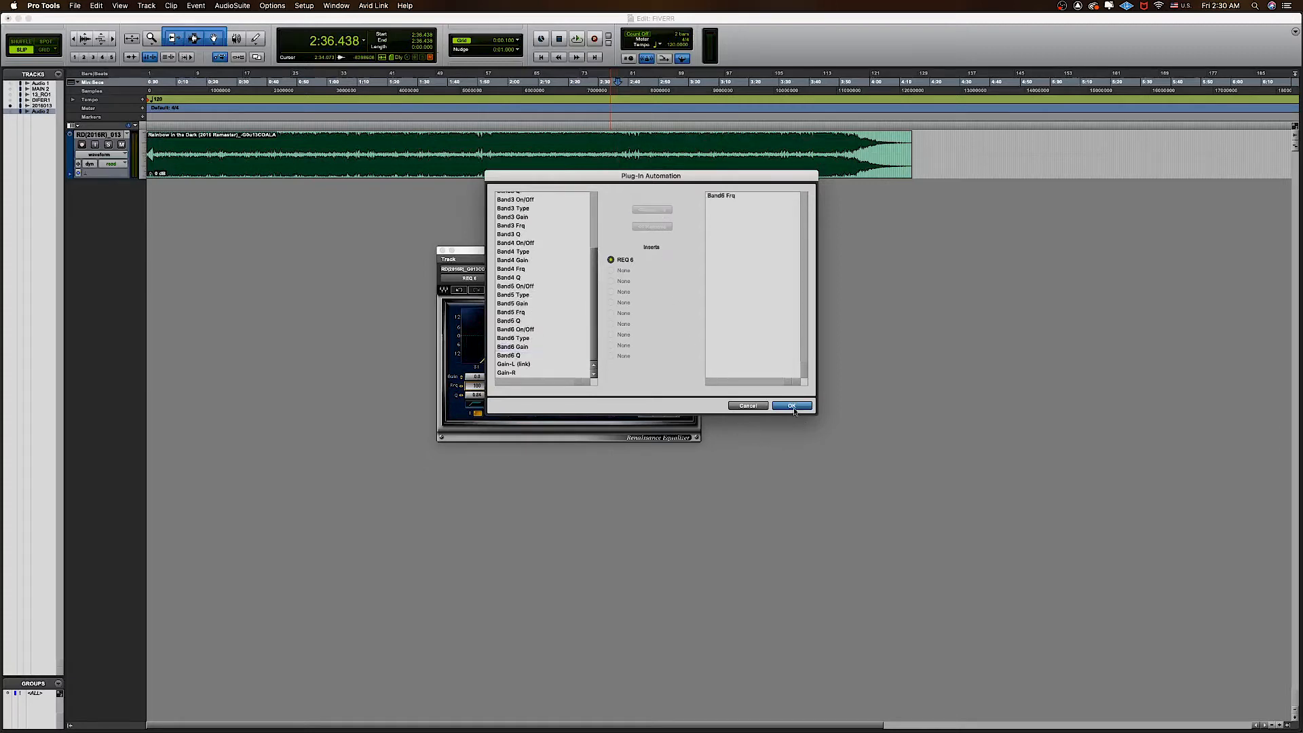
pyautogui.click(792, 406)
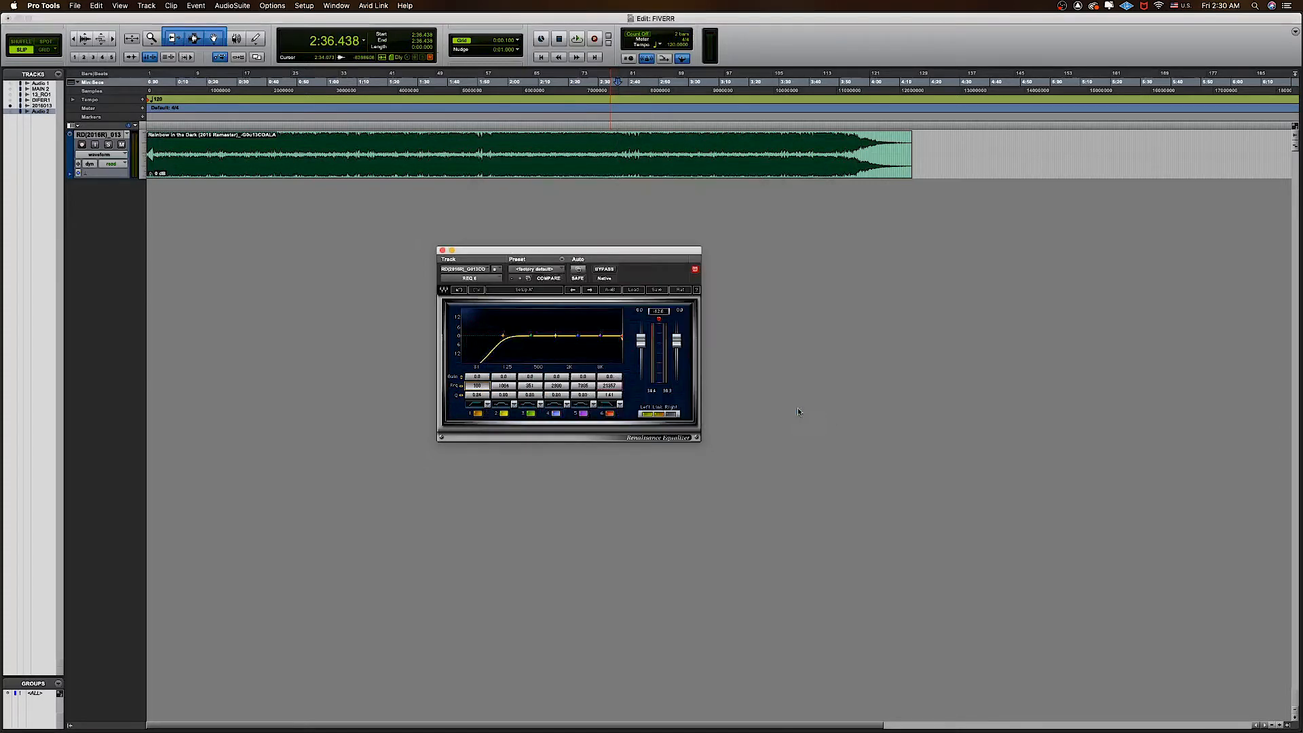
# Set the song track's automation mode to touch and lower the REQ 6 equalizer's Band 6 frequency
pyautogui.click(114, 167)
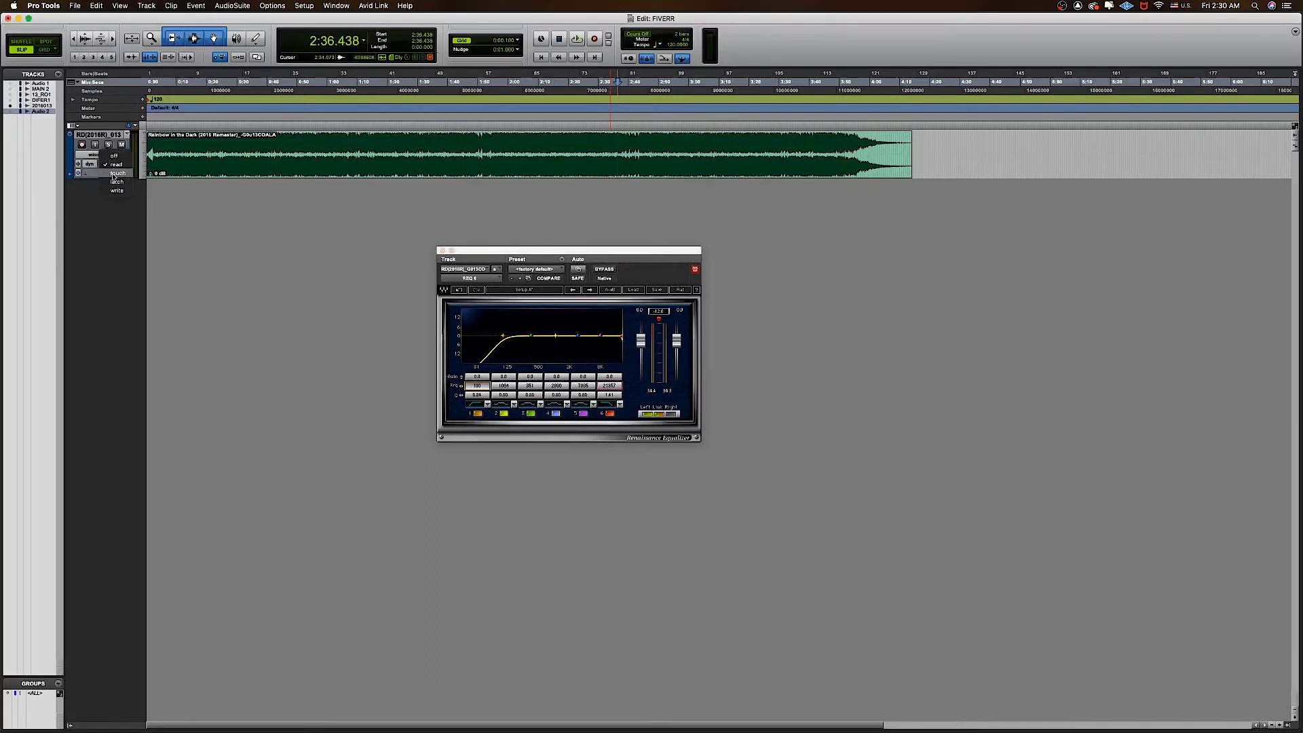
pyautogui.click(115, 174)
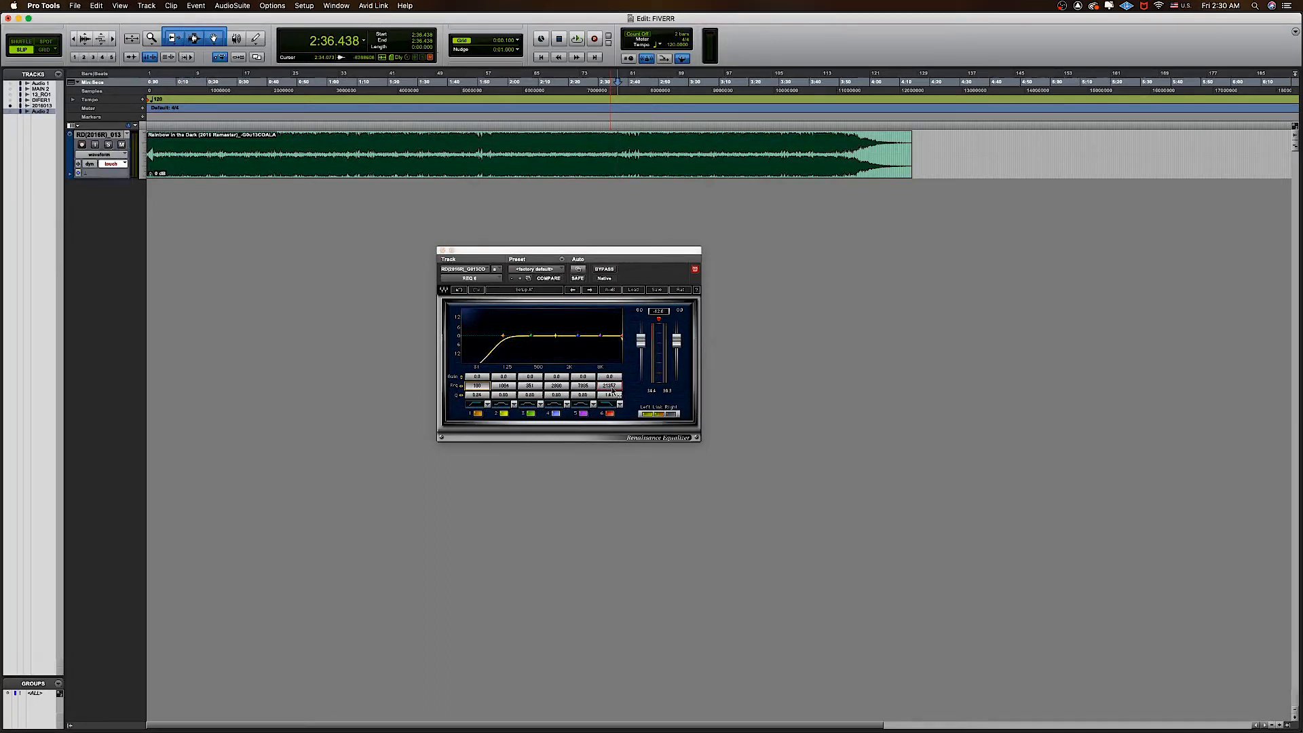
pyautogui.moveTo(612, 389); pyautogui.dragTo(612, 389)
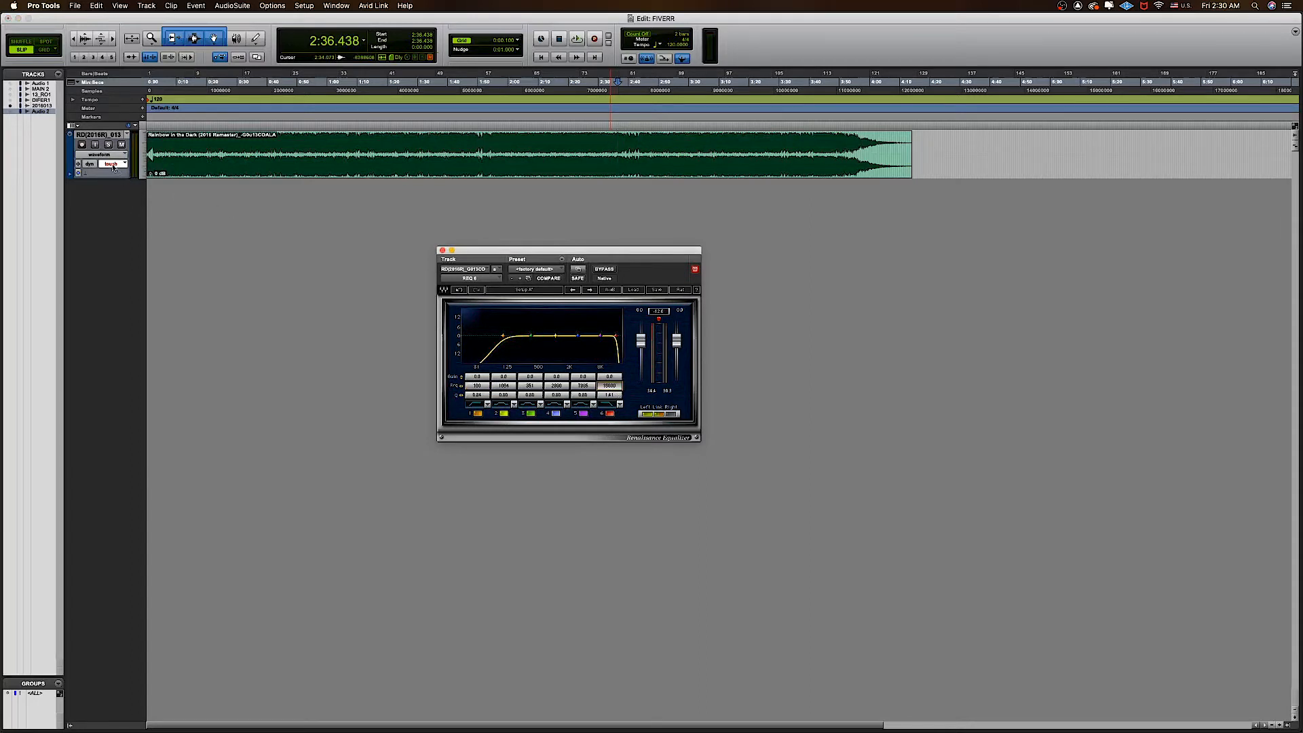
# Record REQ 6 Band 6 frequency automation on the song track in touch mode during playback from 2:36.438
pyautogui.click(113, 167)
pyautogui.click(116, 167)
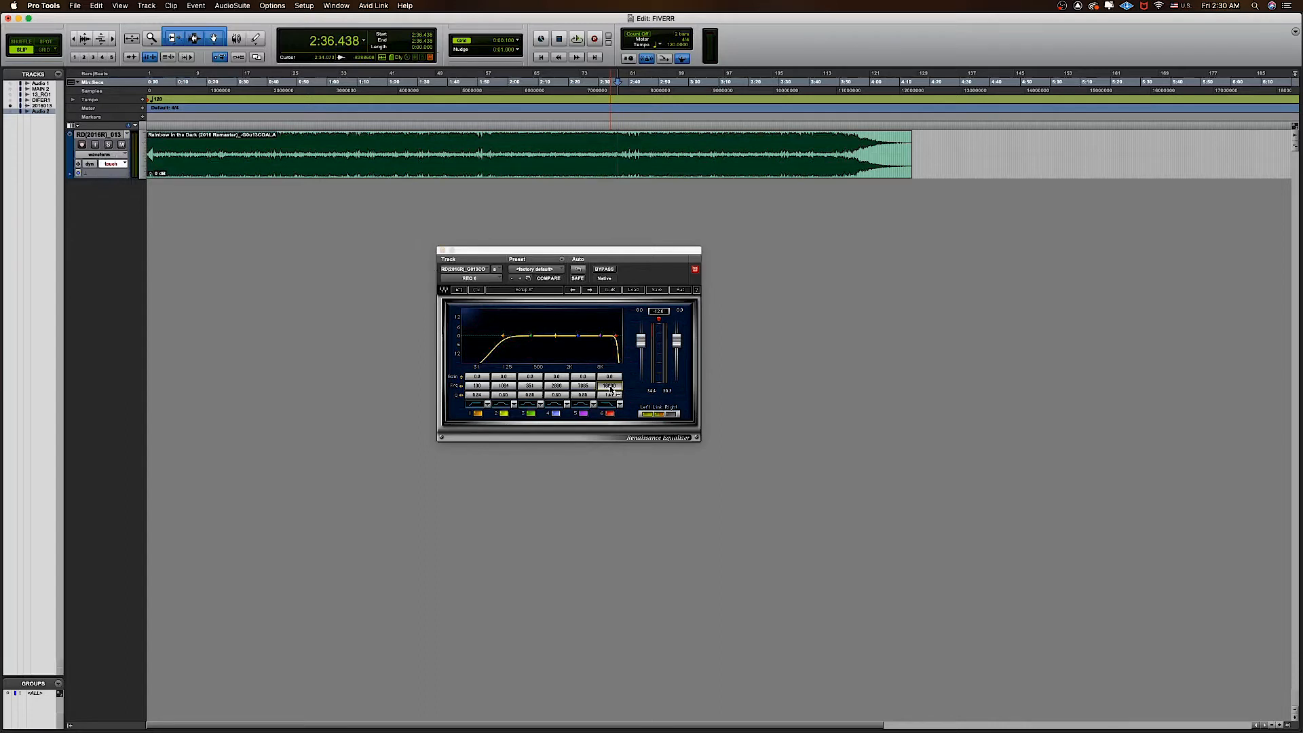
pyautogui.press('space')
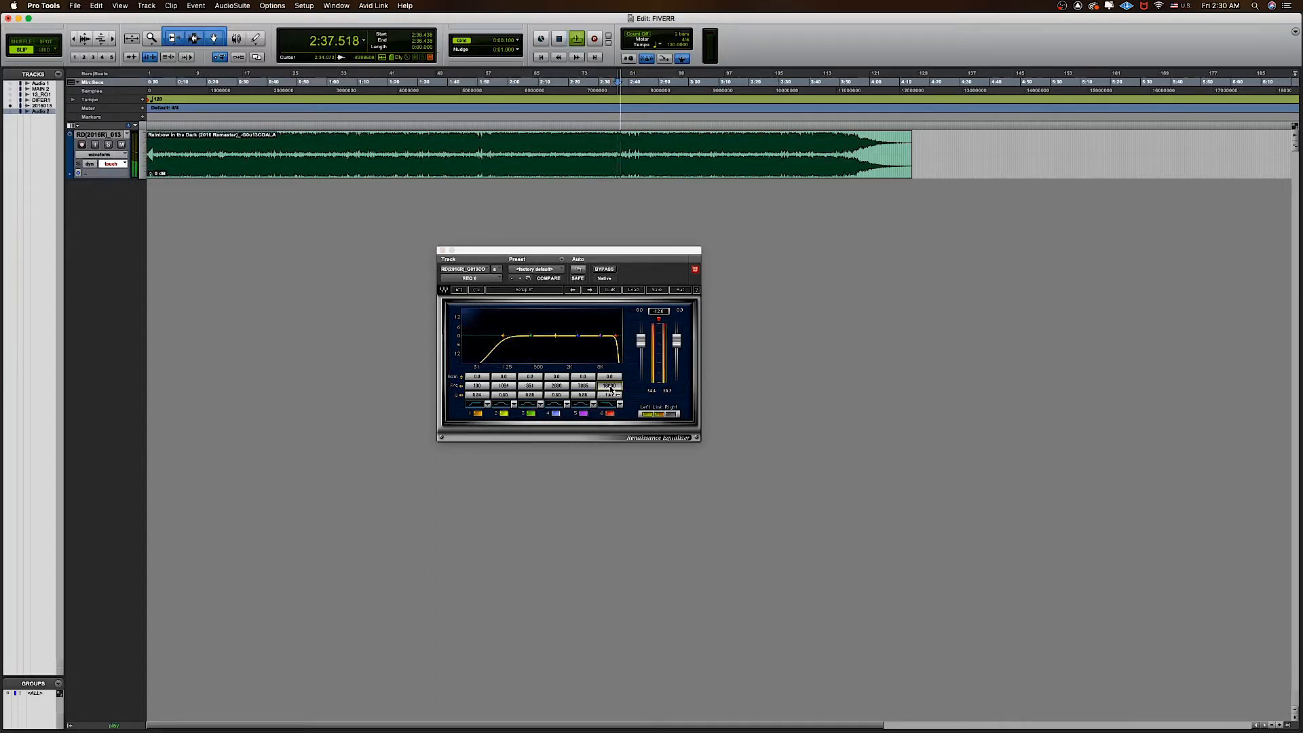
pyautogui.moveTo(610, 388)
pyautogui.mouseDown()
pyautogui.moveTo(539, 388)
pyautogui.moveTo(618, 388)
pyautogui.mouseUp()
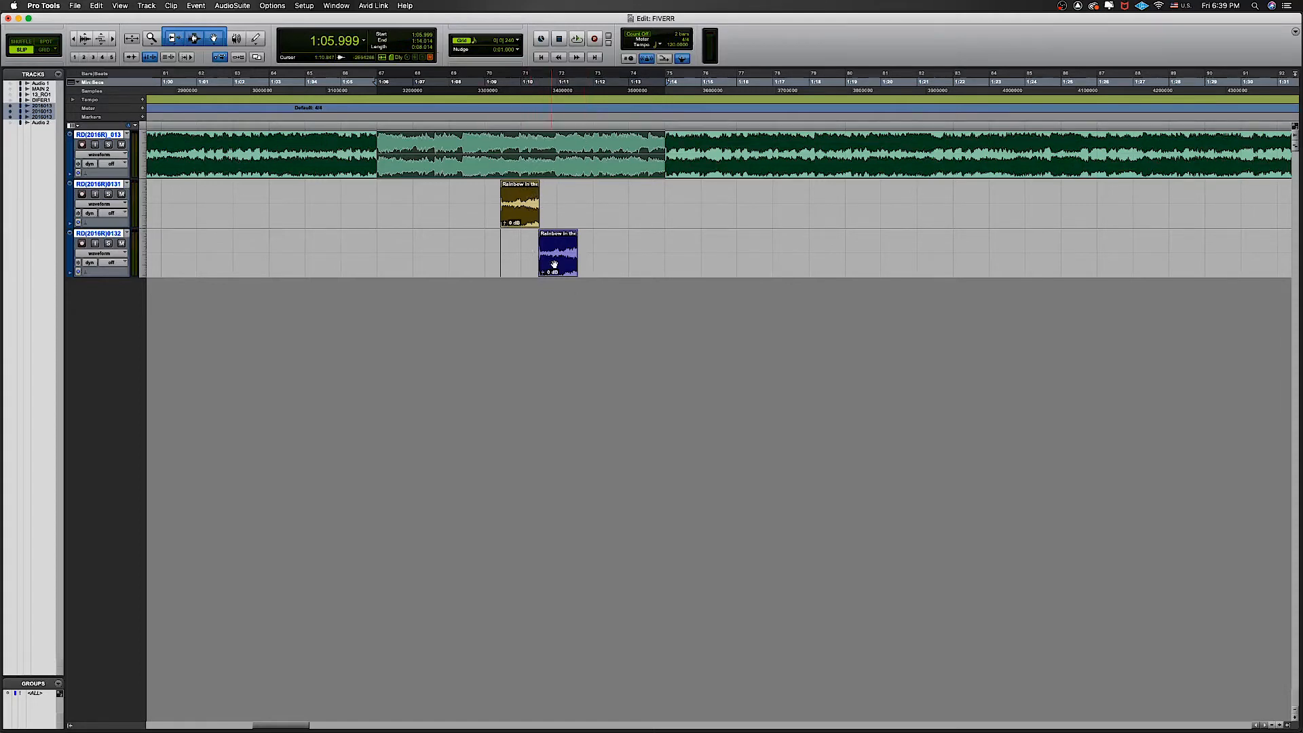
pyautogui.press('super+bracketright')
pyautogui.press('super+bracketleft')
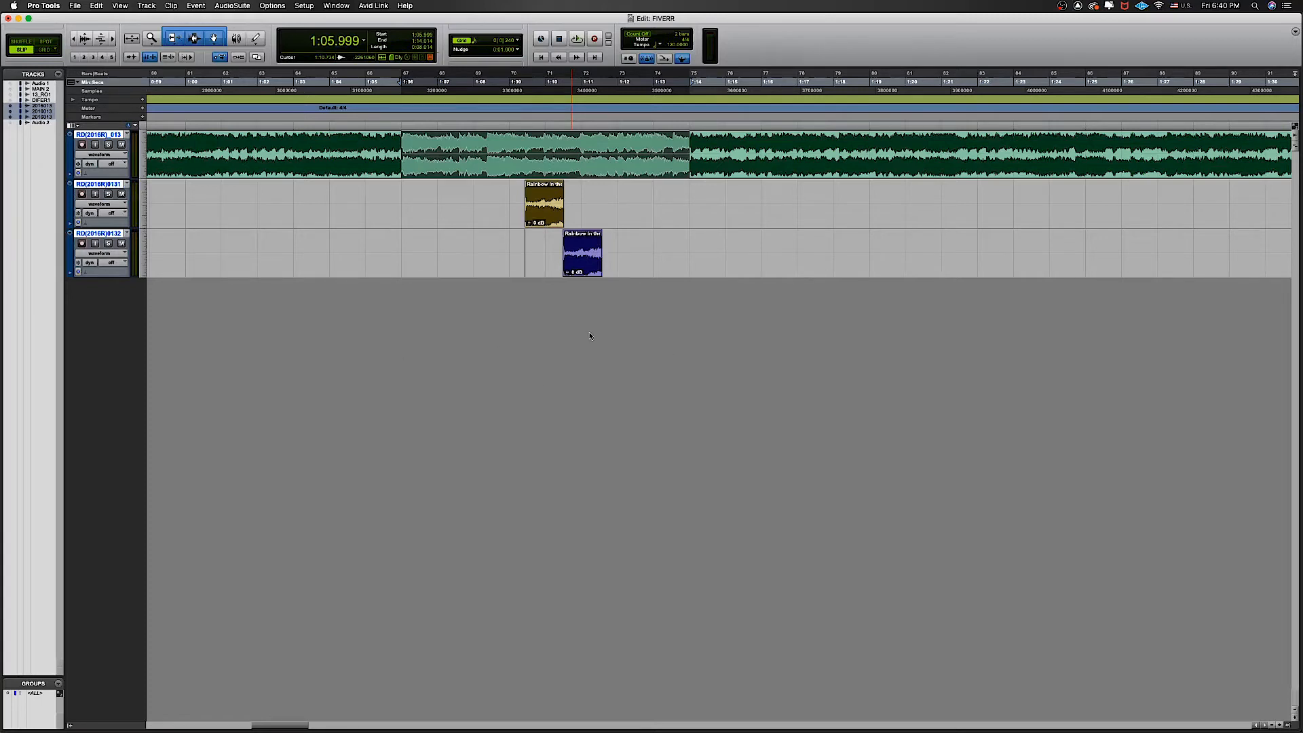
pyautogui.press('super+Tab')
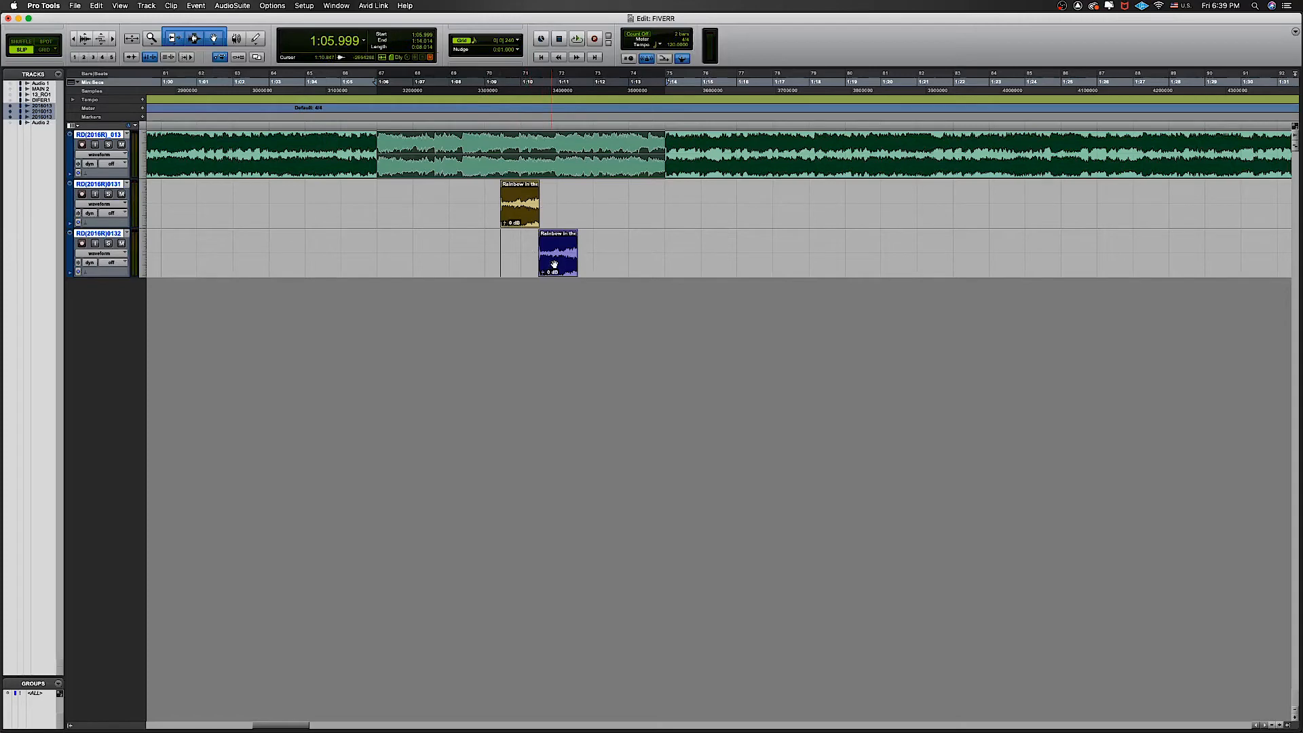
pyautogui.hscroll(-2, 551, 339)
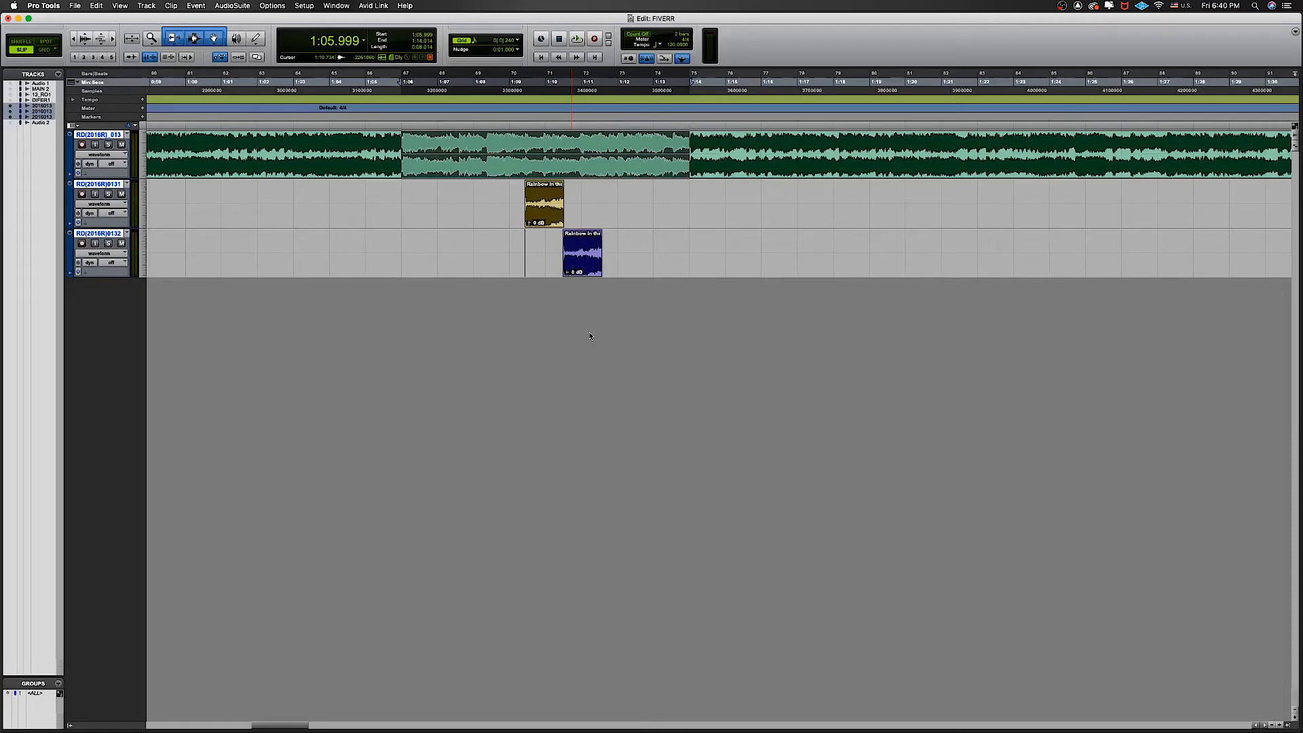
pyautogui.press('super+Tab')
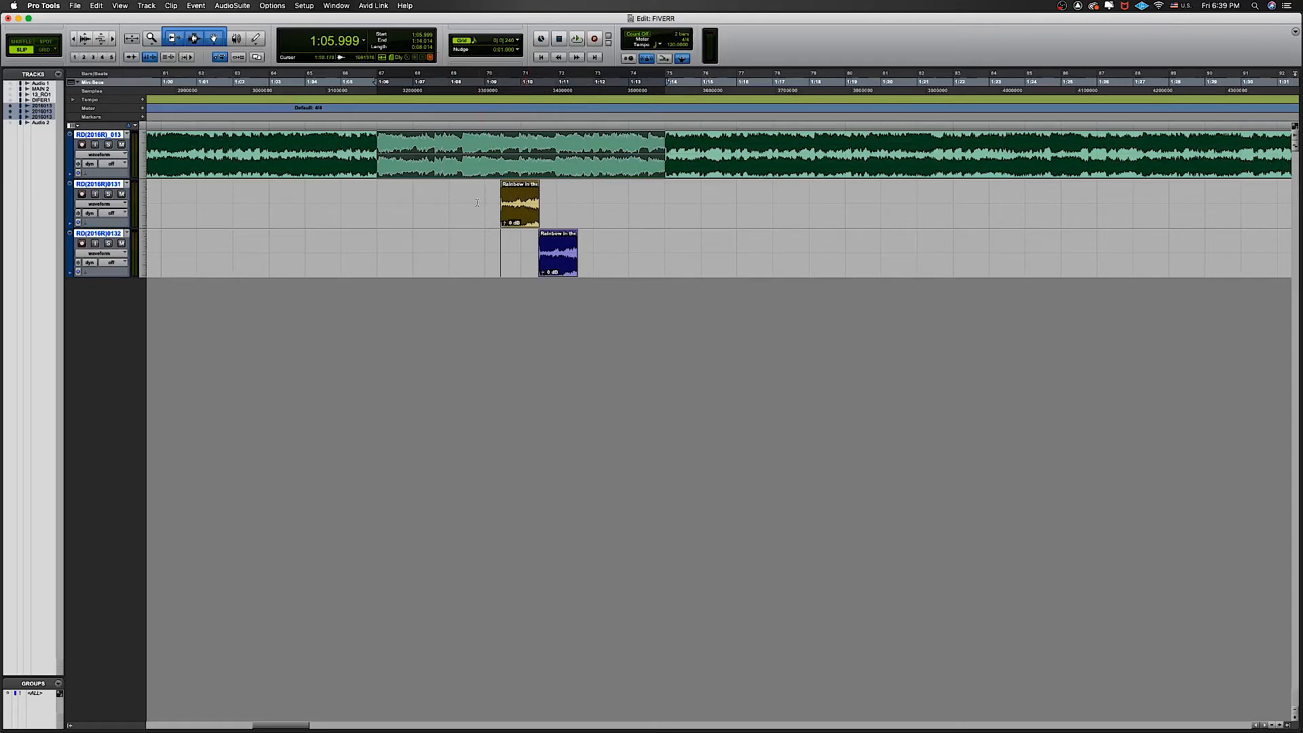
# Review the three song tracks' panning in the mixer and play the selected section from 1:05.999
pyautogui.press('super+bracketright')
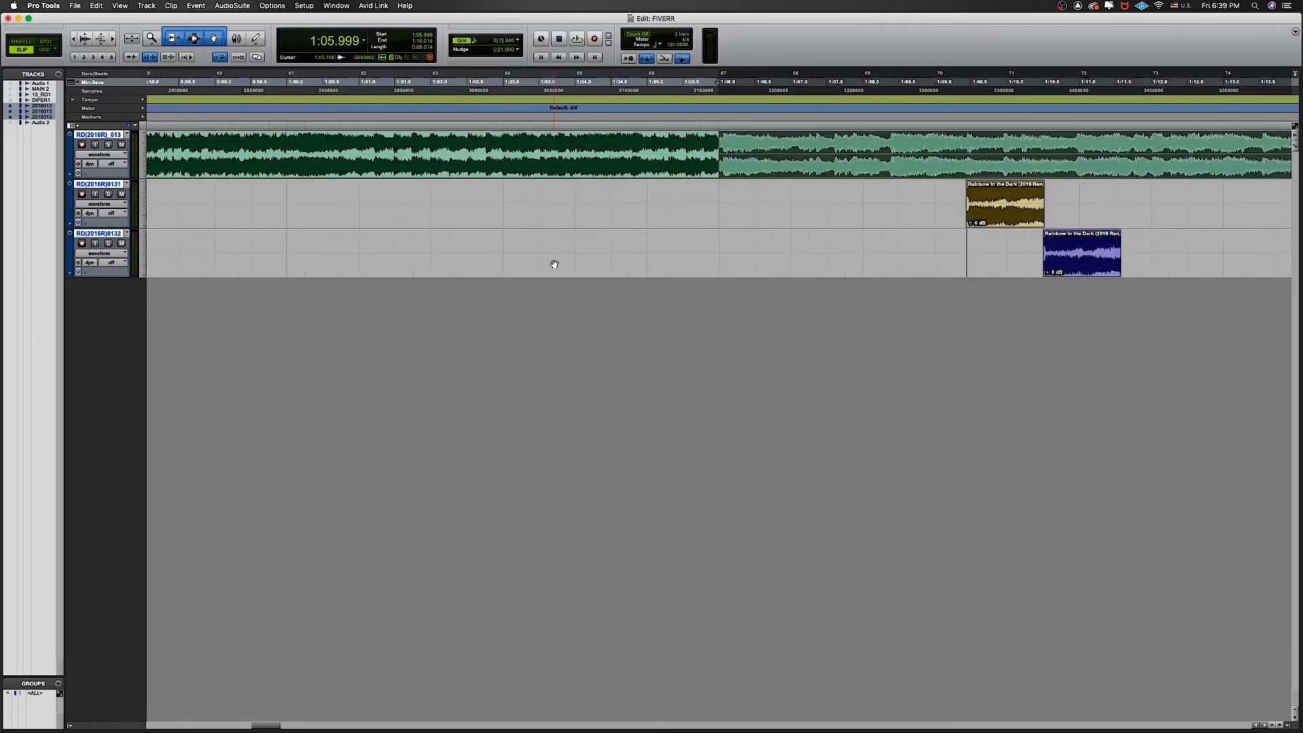
pyautogui.press('super+bracketleft')
pyautogui.press('super+equal')
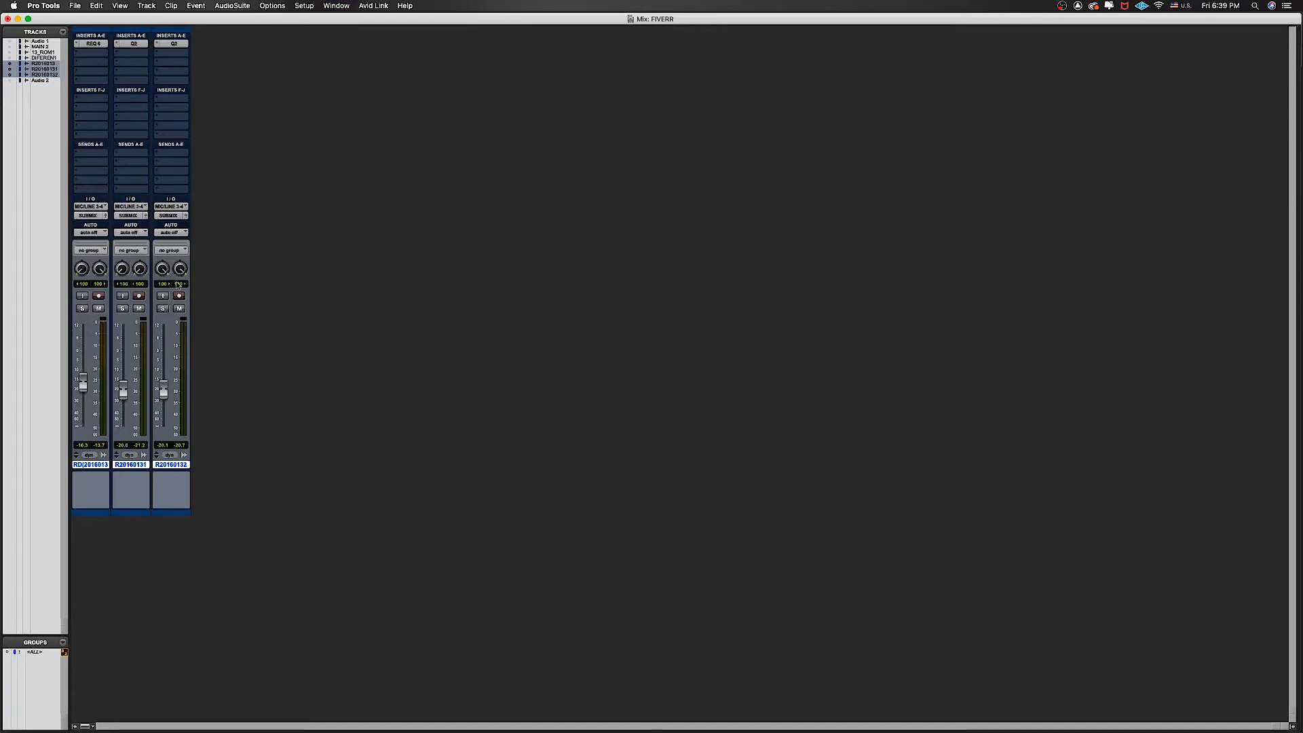
pyautogui.press('super+equal')
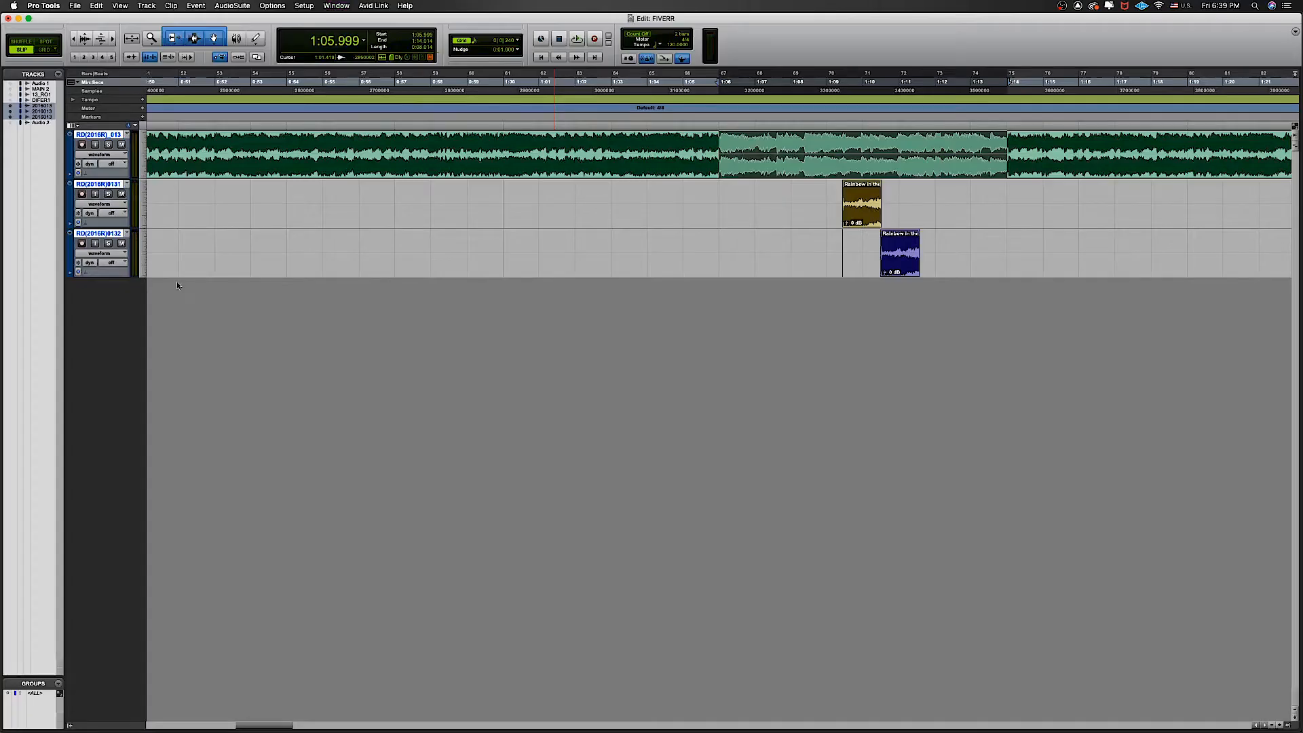
pyautogui.hscroll(4, 529, 307)
pyautogui.hscroll(5, 530, 311)
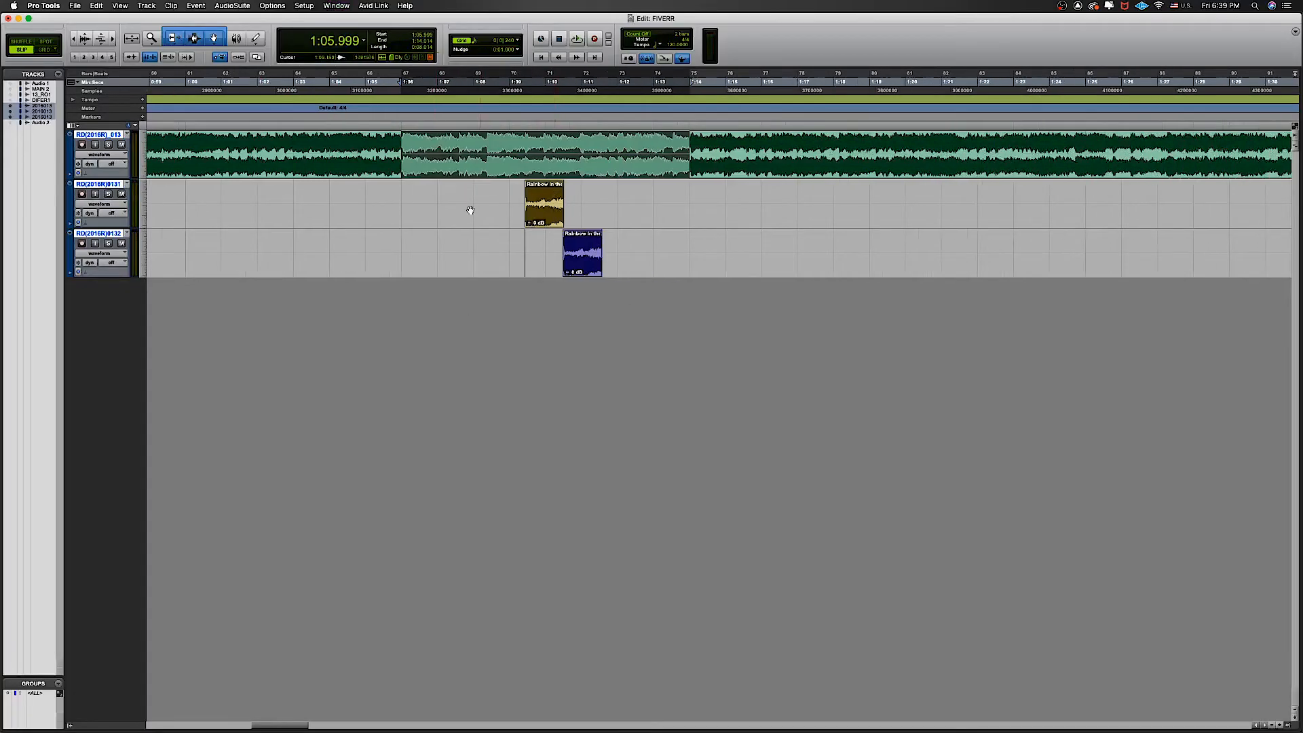
pyautogui.press('space')
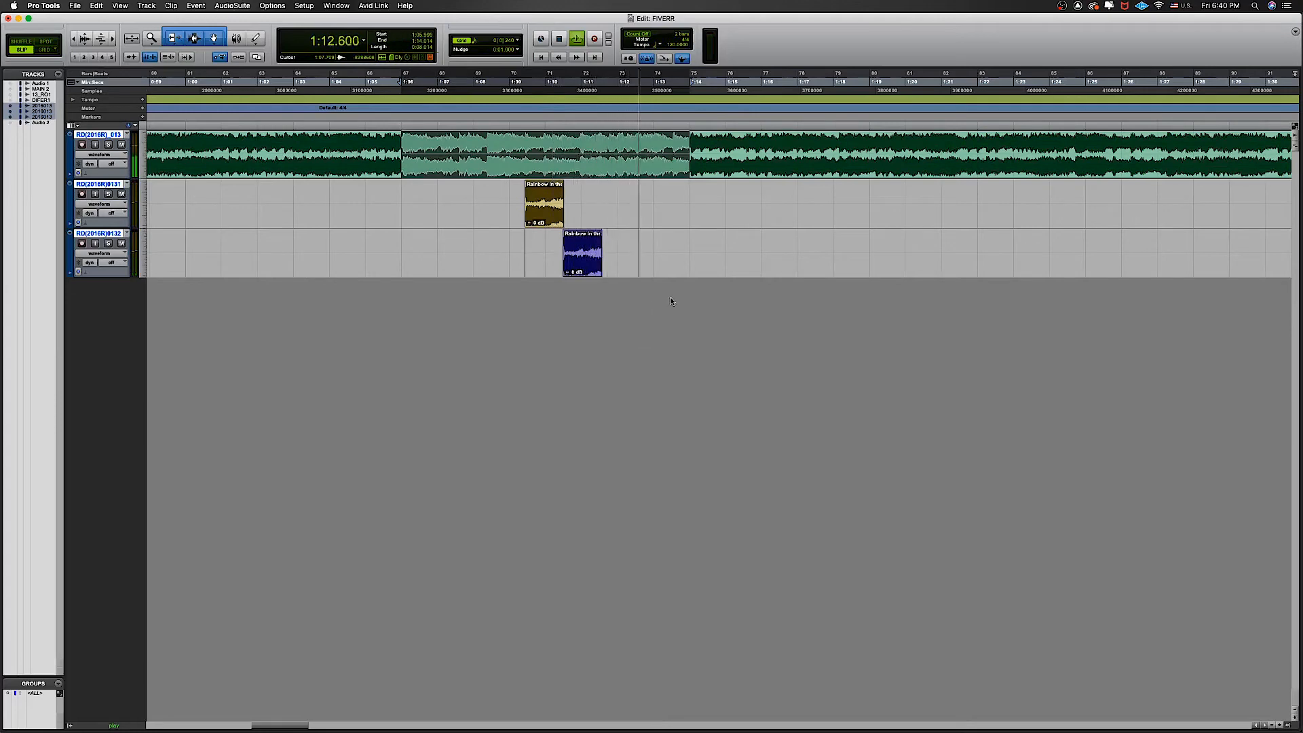
pyautogui.press('space')
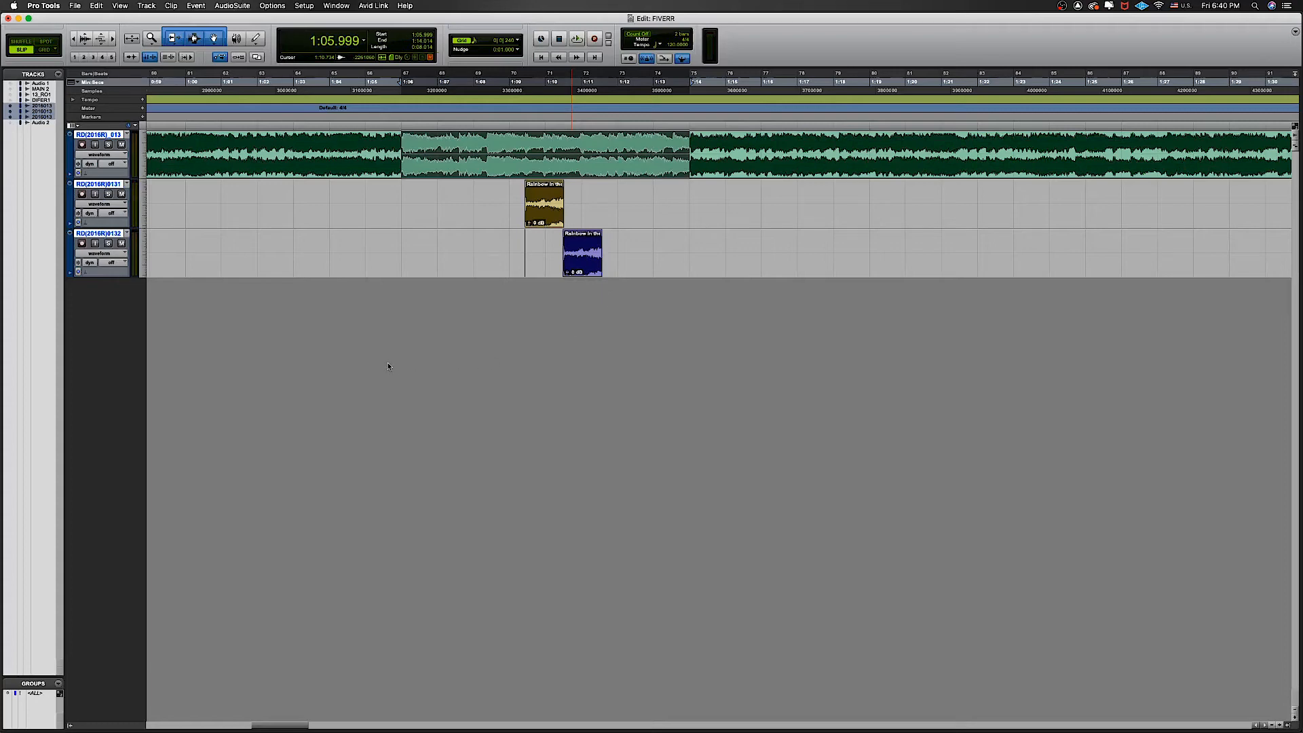
pyautogui.press('super+equal')
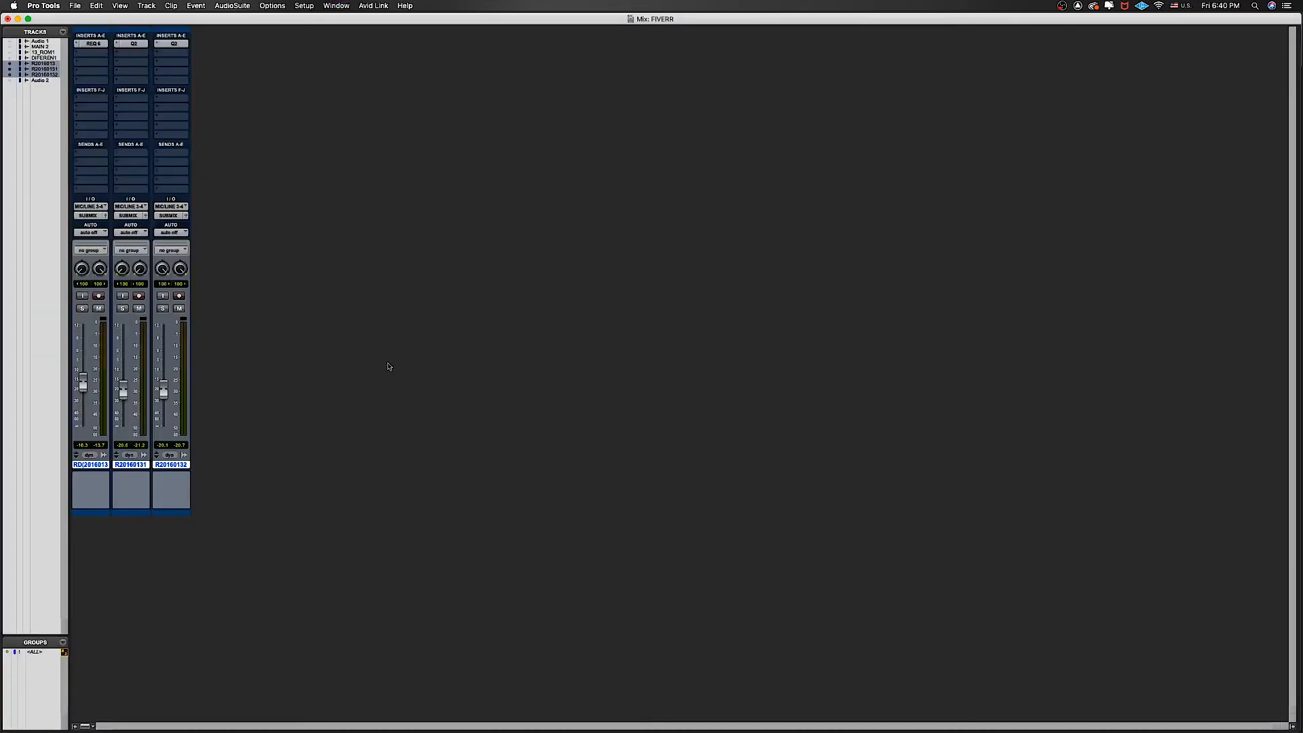
pyautogui.click(127, 54)
pyautogui.moveTo(163, 52)
pyautogui.moveTo(230, 81)
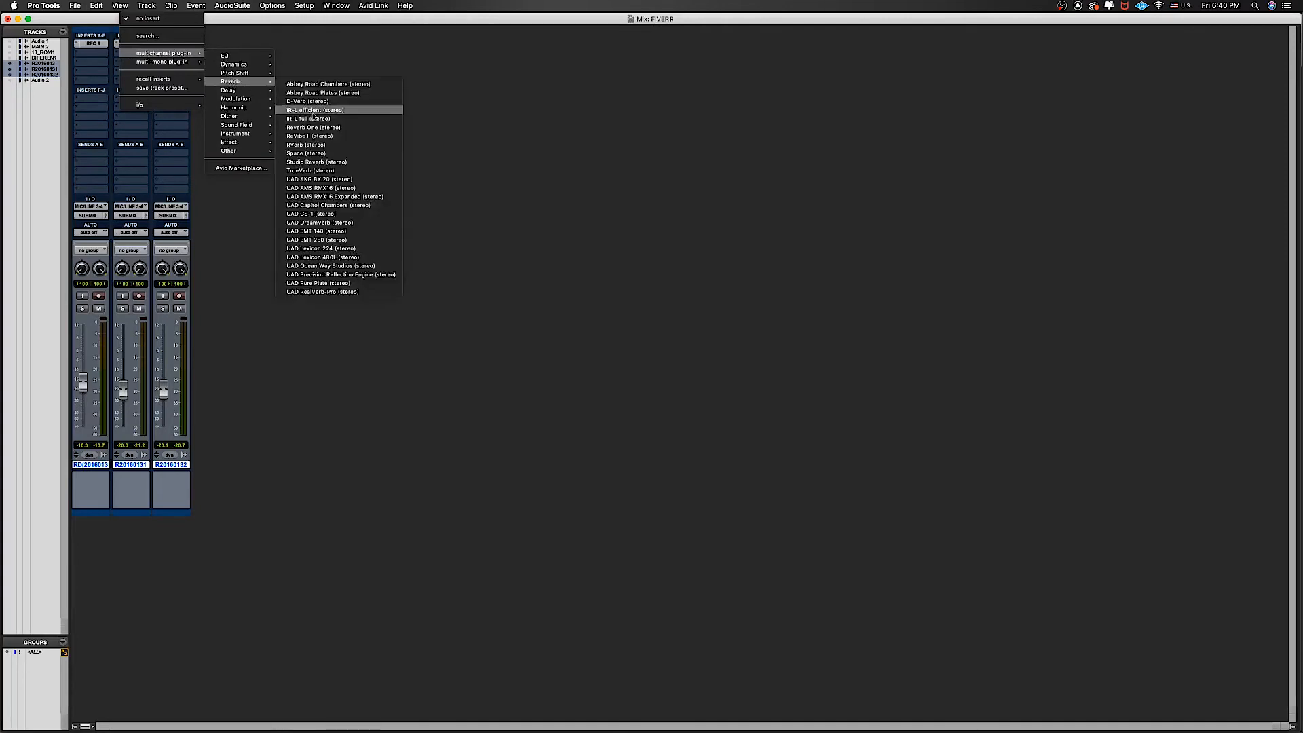
pyautogui.click(340, 56)
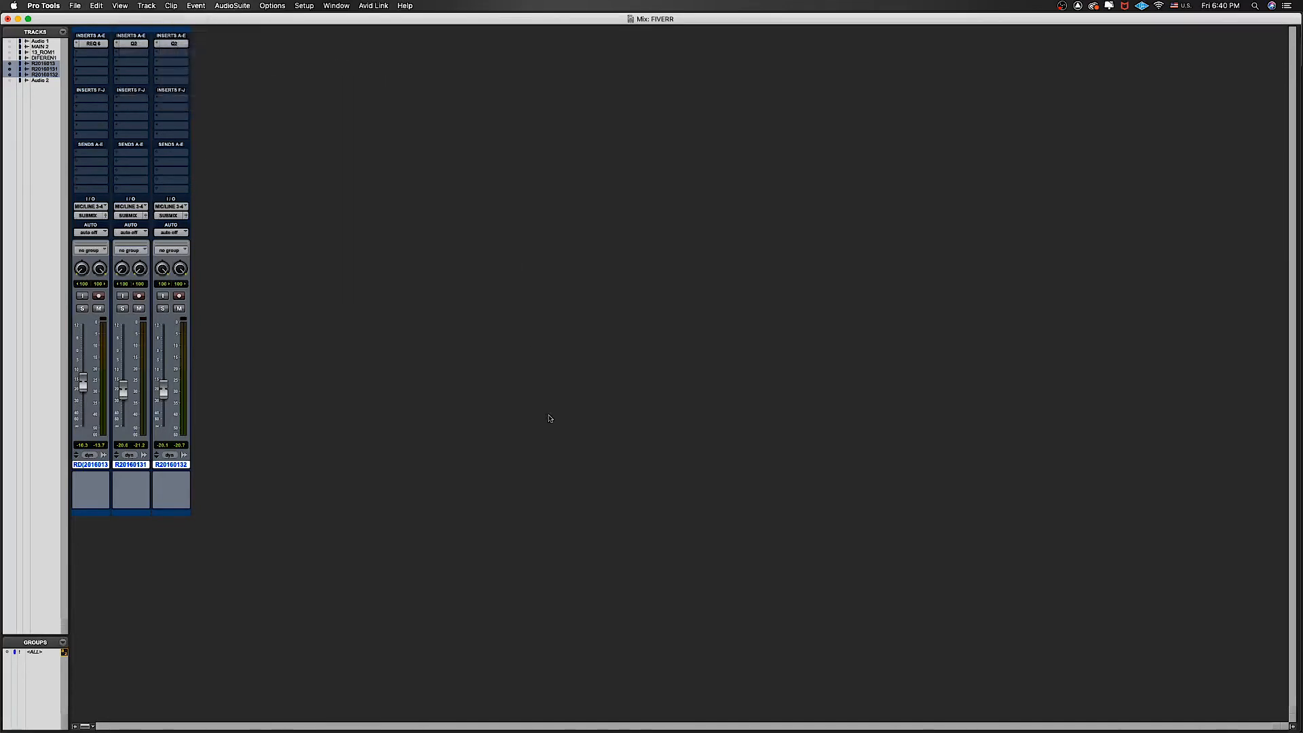
pyautogui.press('super+equal')
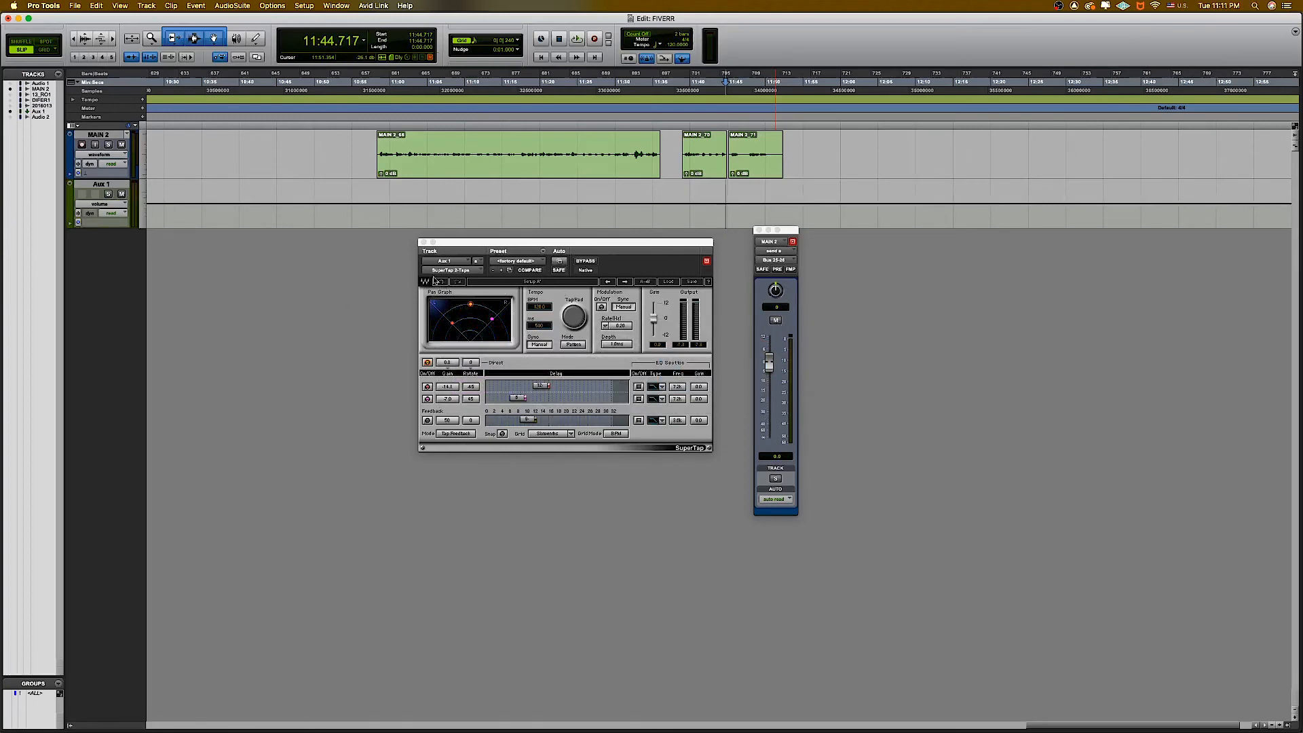
pyautogui.moveTo(591, 242); pyautogui.dragTo(591, 258)
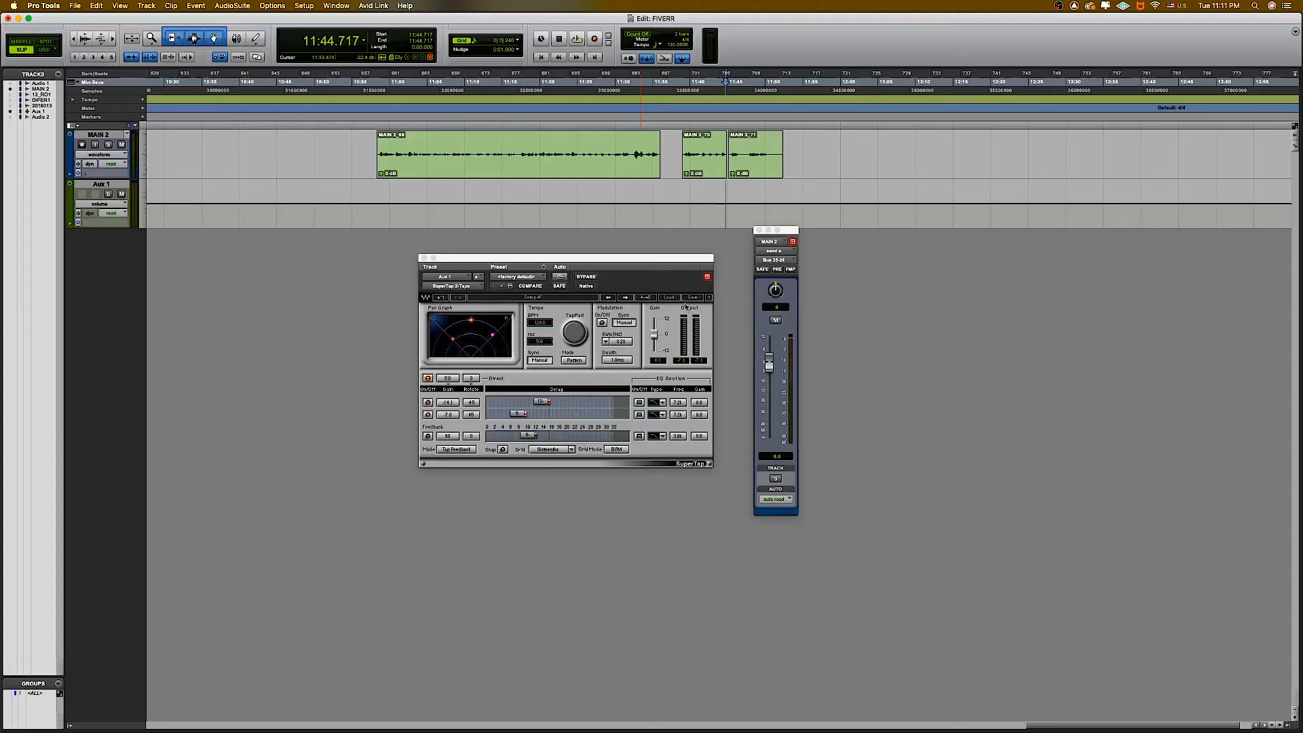
pyautogui.moveTo(696, 259); pyautogui.dragTo(697, 263)
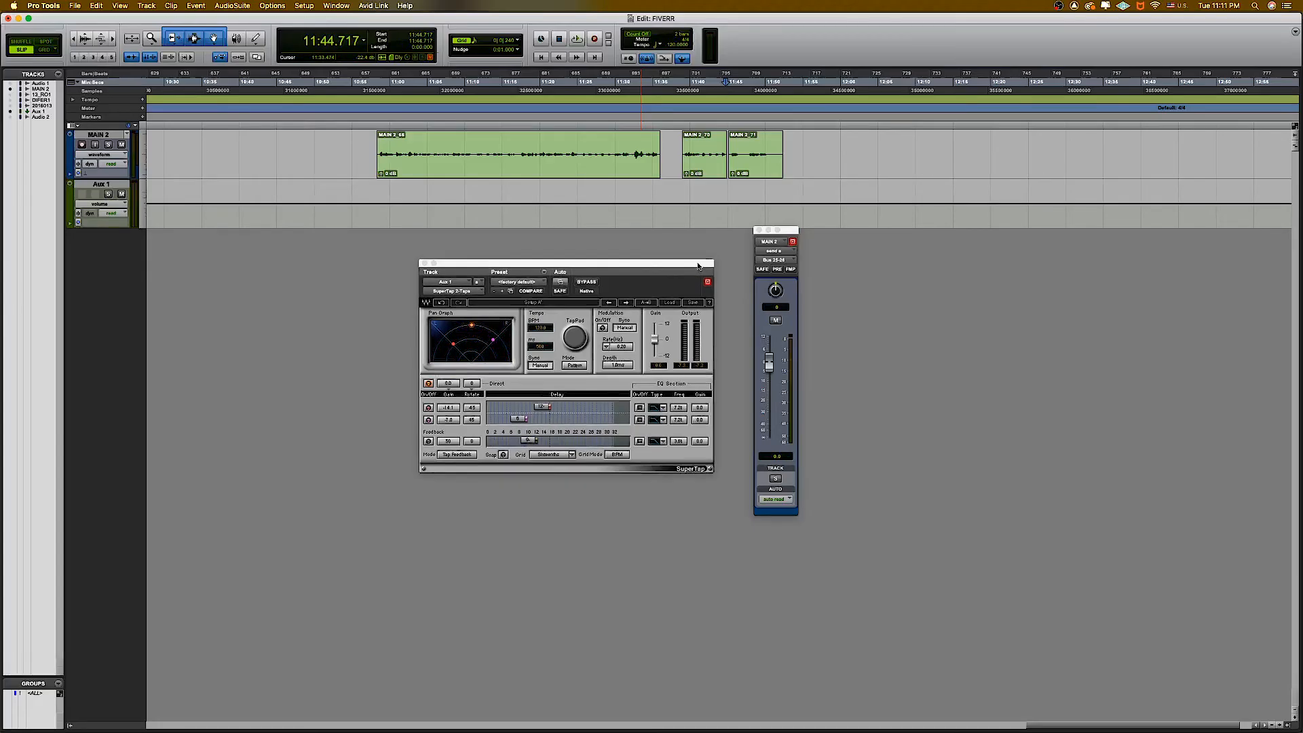
pyautogui.moveTo(787, 230); pyautogui.dragTo(789, 240)
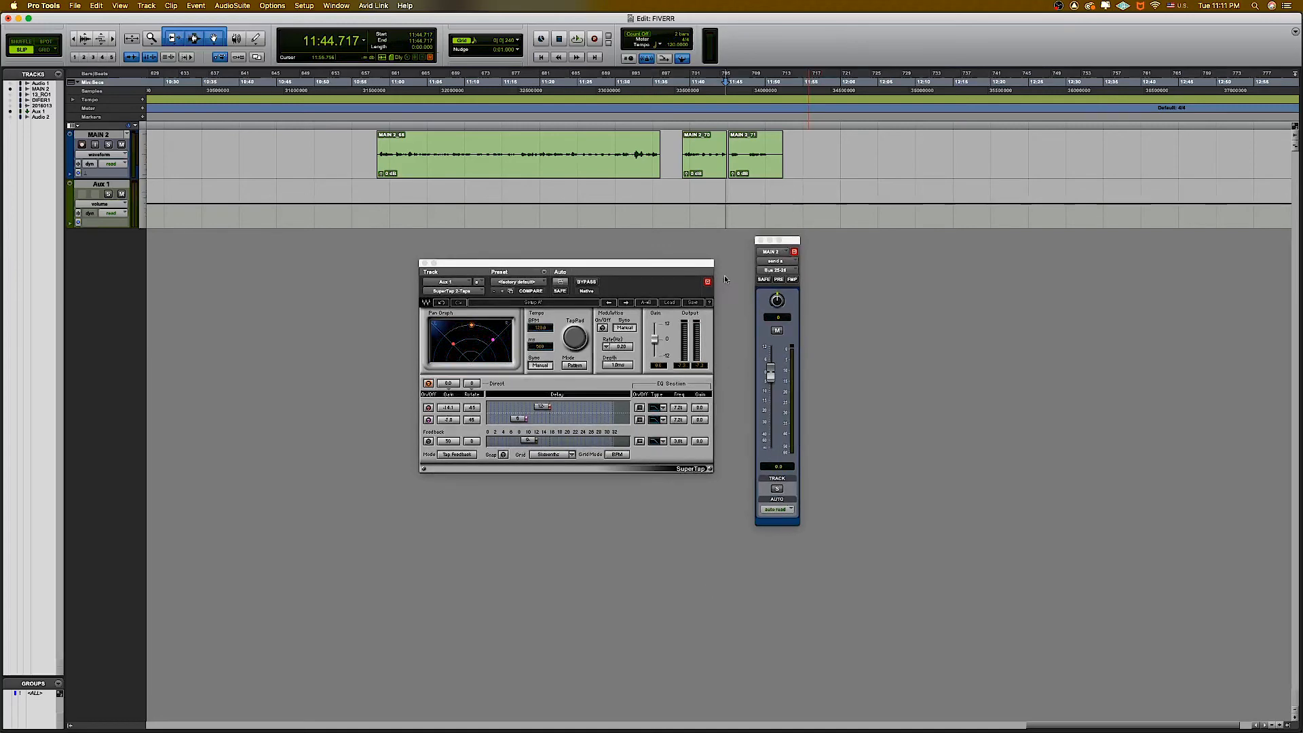
pyautogui.press('super+equal')
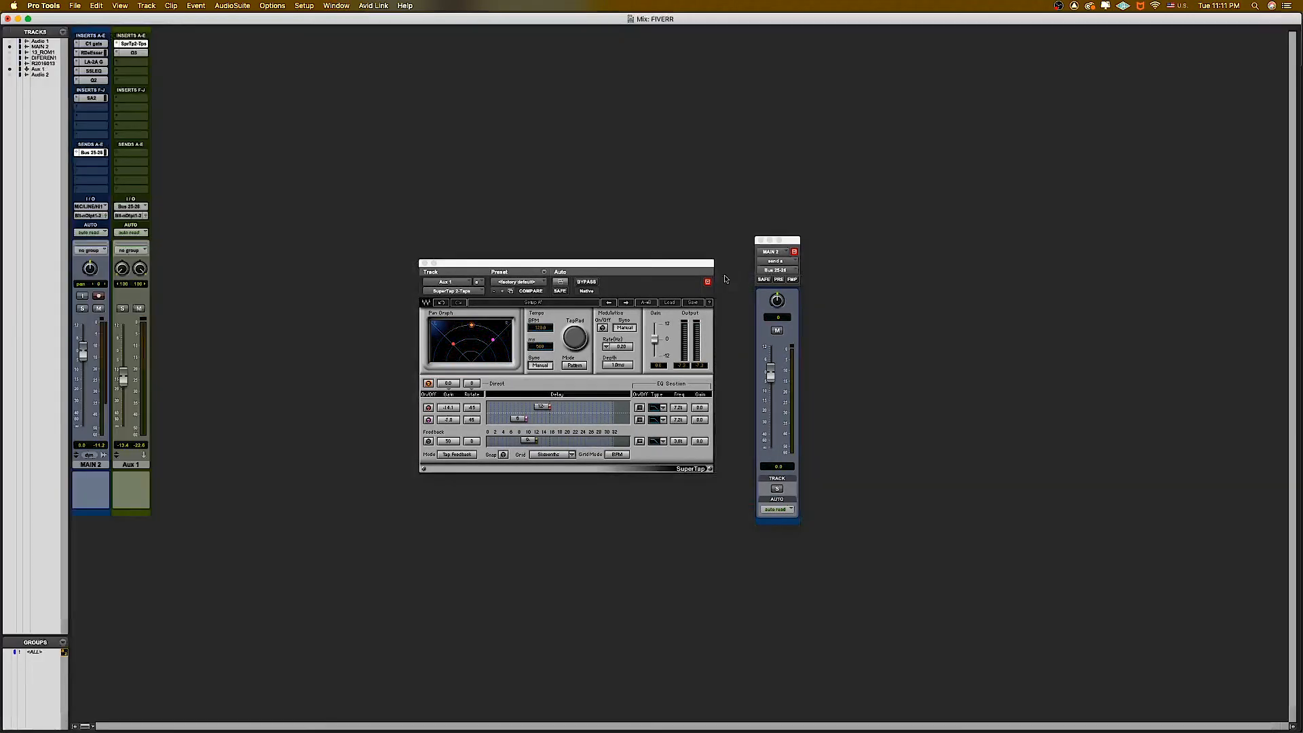
pyautogui.moveTo(120, 268); pyautogui.dragTo(127, 316)
pyautogui.moveTo(139, 272); pyautogui.dragTo(152, 189)
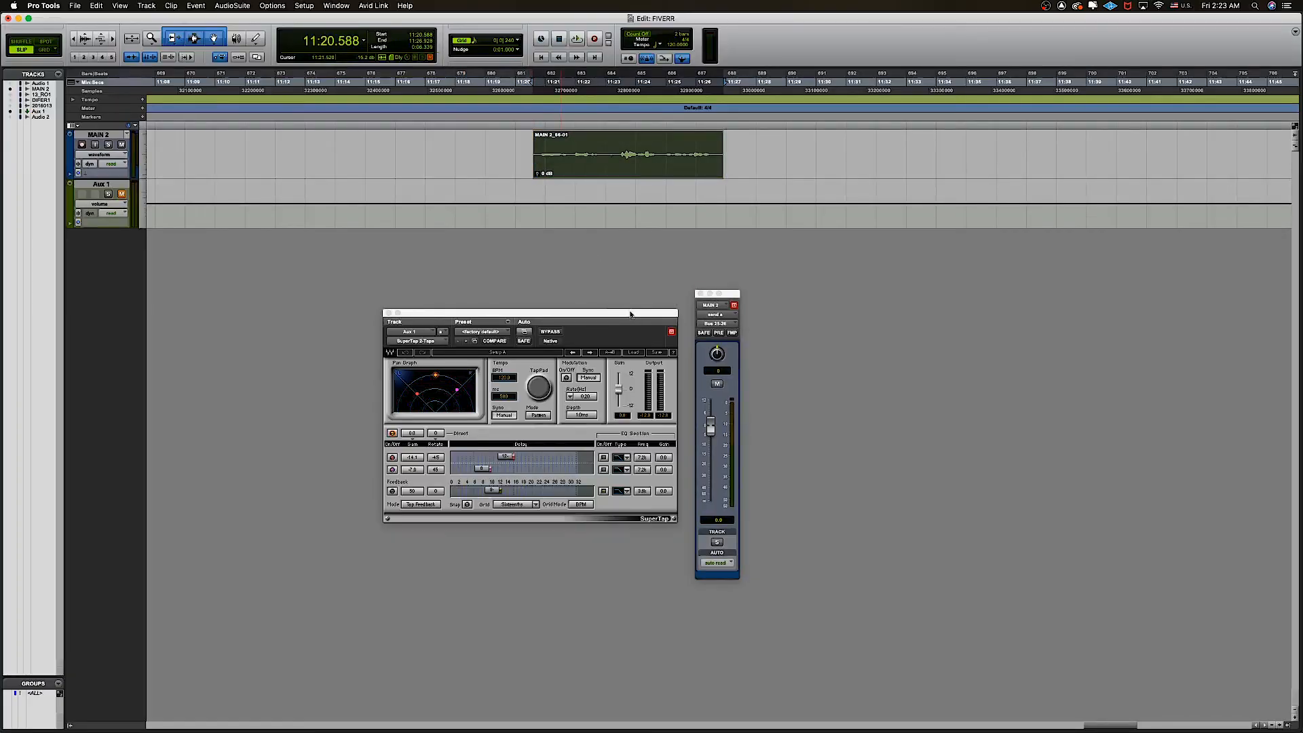
# Audition the MAIN 2 clip from 11:20.402 with Aux 1 muted and from 11:23.992 with the SuperTap delay active
pyautogui.moveTo(630, 314); pyautogui.dragTo(637, 331)
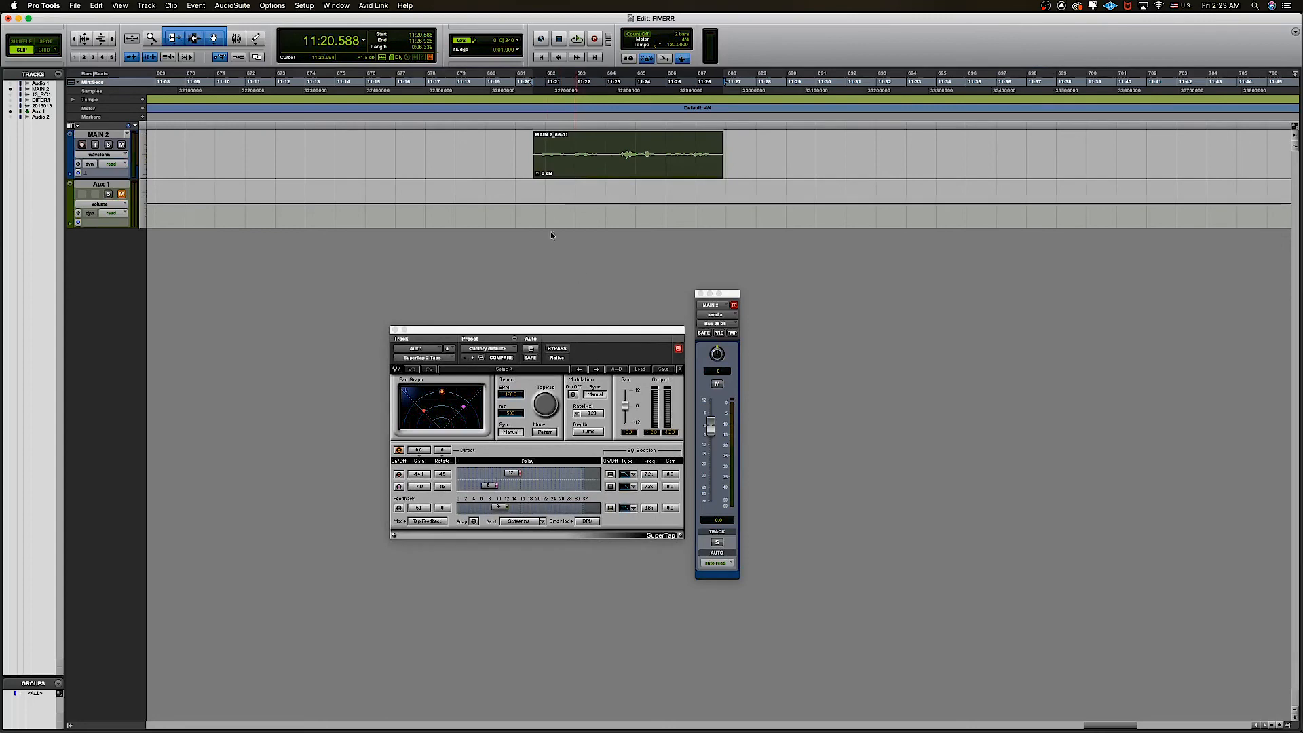
pyautogui.click(534, 149)
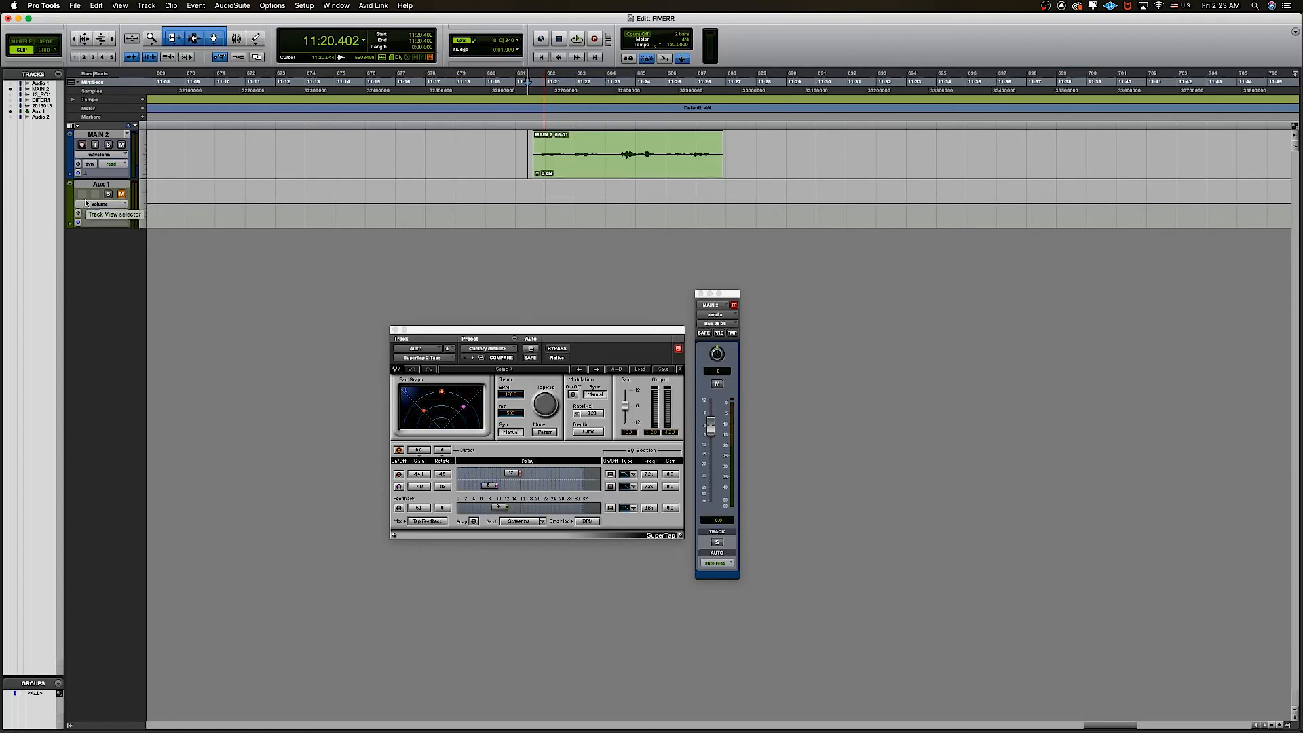
pyautogui.press('super+equal')
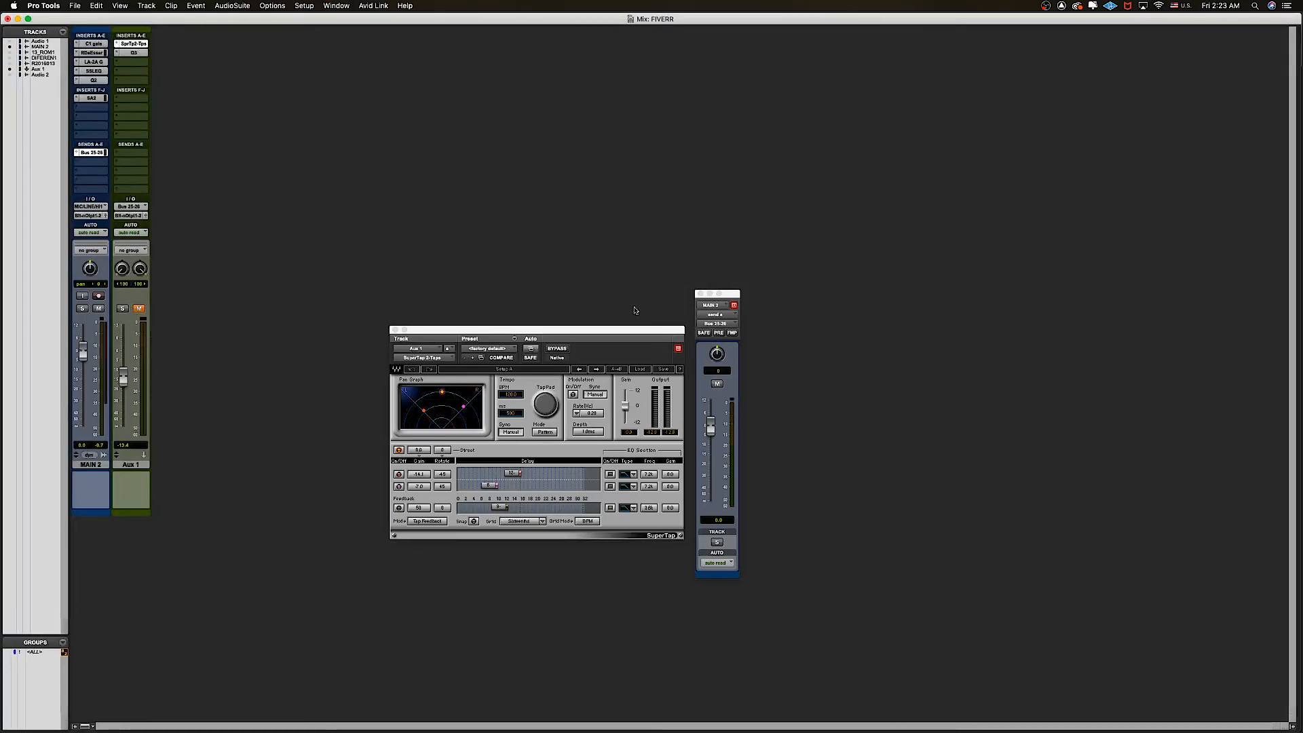
pyautogui.press('super+equal')
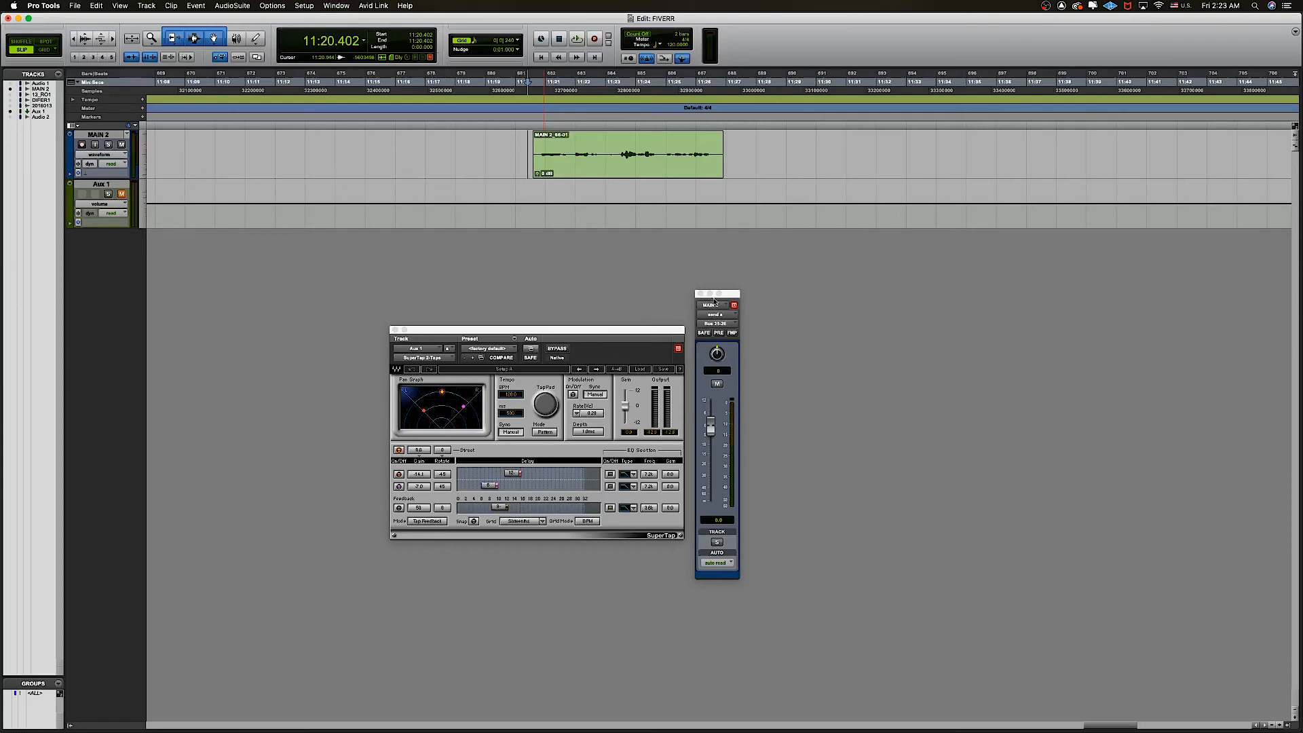
pyautogui.moveTo(728, 303); pyautogui.dragTo(730, 303)
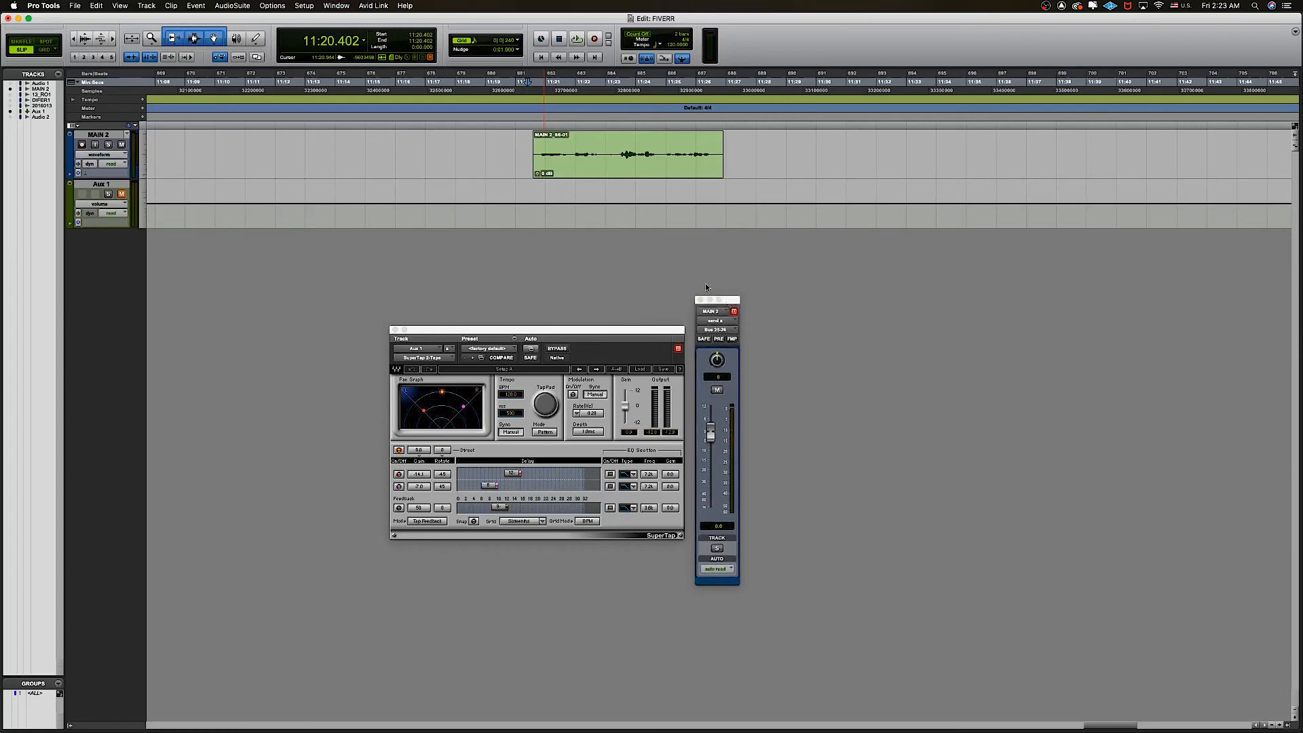
pyautogui.press('space')
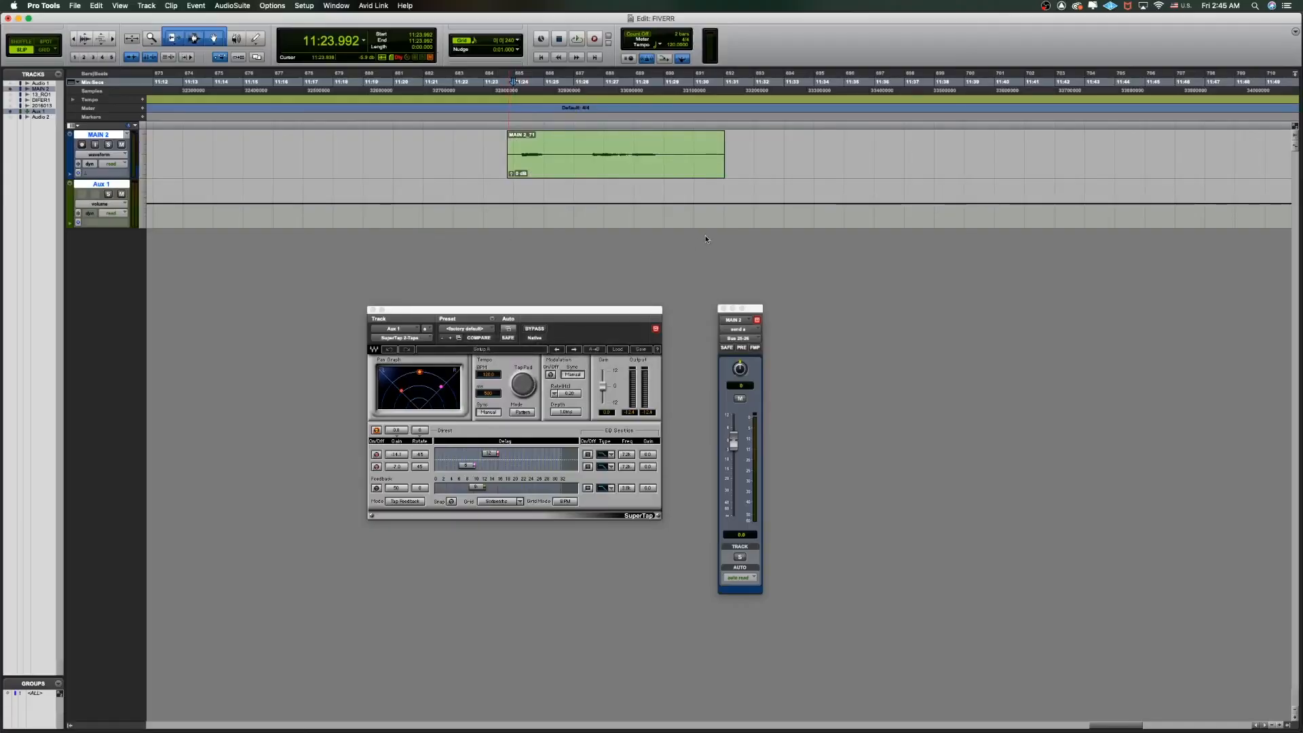
pyautogui.press('space')
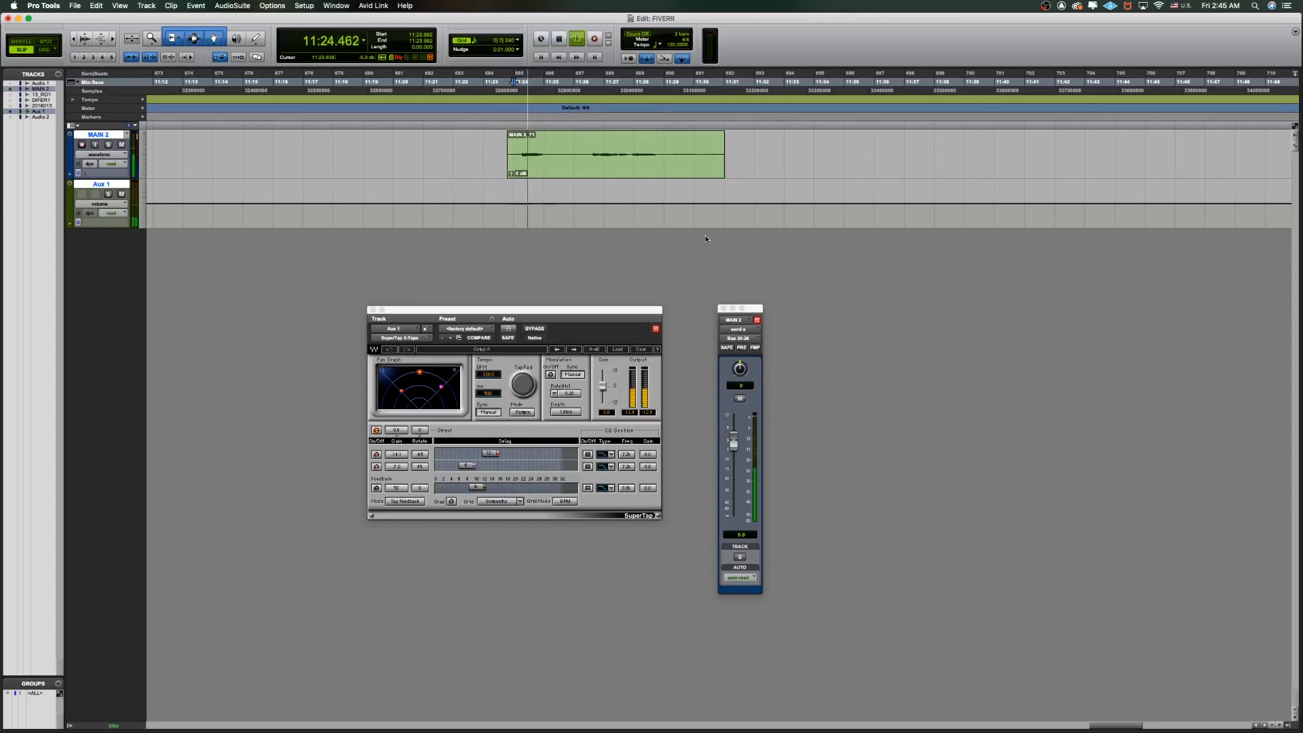